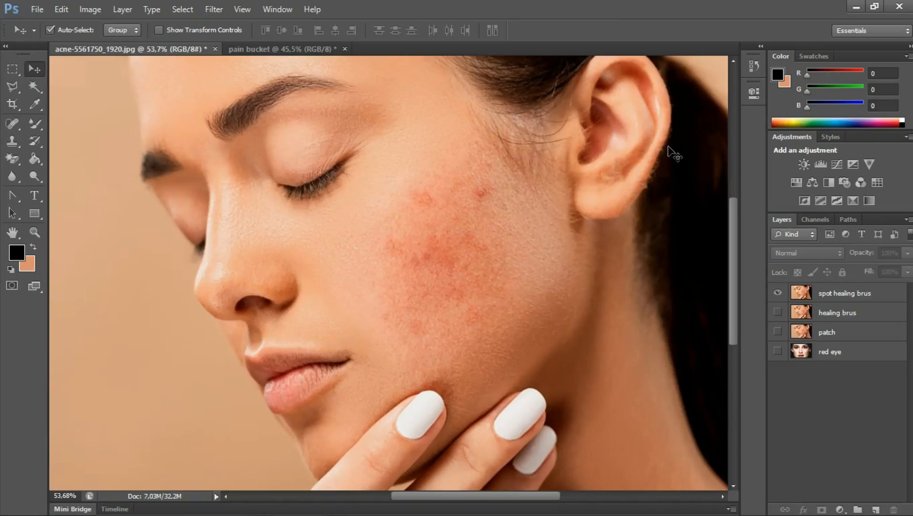
- Activate the "spot healing brus" layer and choose the Spot Healing Brush tool for the blemished cheek
{"action": "left_click", "coordinate": [838, 297]}
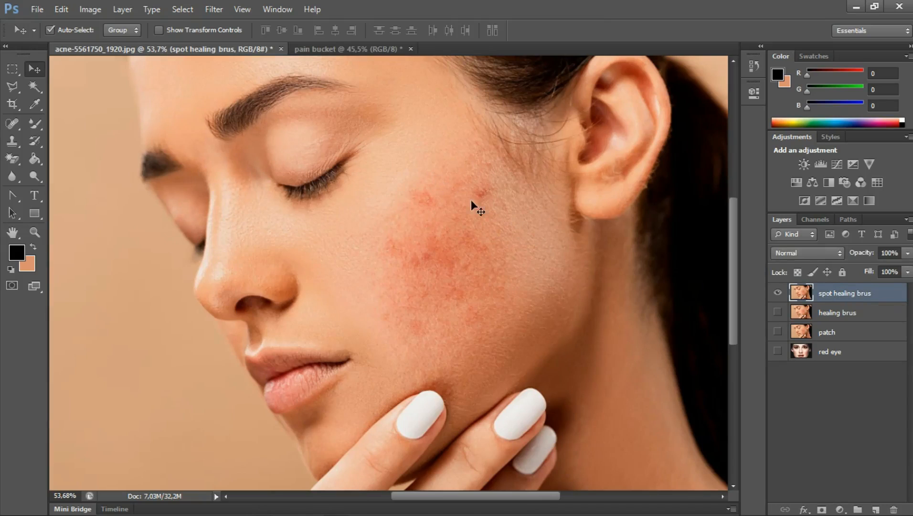
{"action": "scroll", "coordinate": [489, 215], "scroll_direction": "up", "scroll_amount": 3}
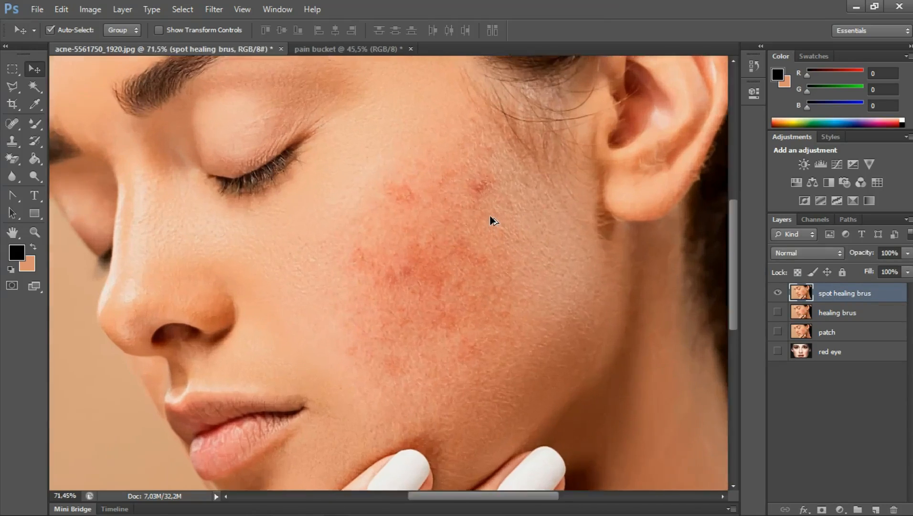
{"action": "mouse_move", "coordinate": [468, 170]}
{"action": "left_mouse_down"}
{"action": "mouse_move", "coordinate": [460, 205]}
{"action": "mouse_move", "coordinate": [475, 198]}
{"action": "mouse_move", "coordinate": [479, 167]}
{"action": "mouse_move", "coordinate": [446, 177]}
{"action": "left_mouse_up"}
{"action": "scroll", "coordinate": [465, 213], "scroll_direction": "up", "scroll_amount": 1}
{"action": "scroll", "coordinate": [479, 167], "scroll_direction": "down", "scroll_amount": 1}
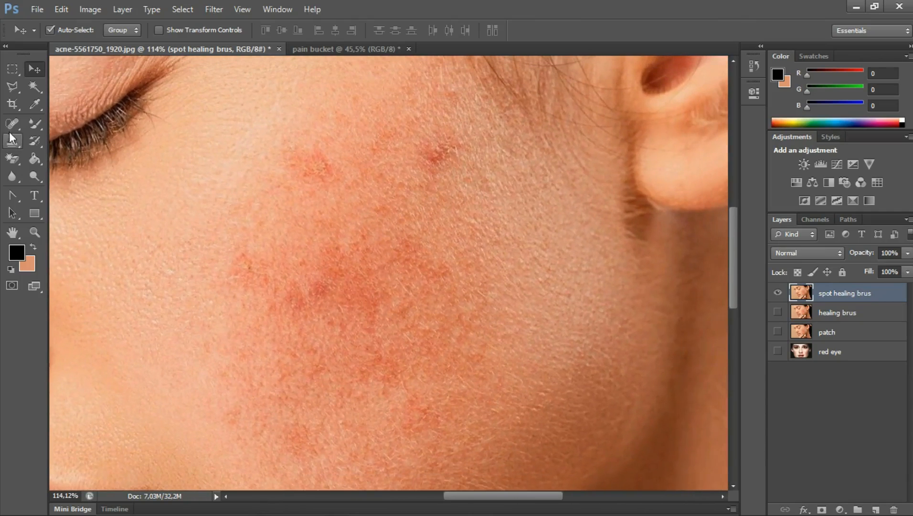
{"action": "left_click", "coordinate": [5, 127]}
{"action": "right_click", "coordinate": [6, 127]}
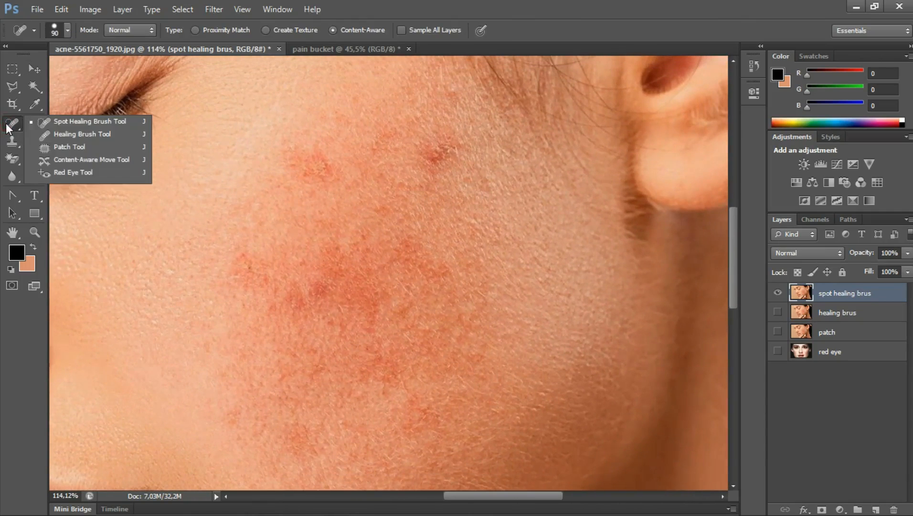
{"action": "left_click", "coordinate": [86, 122]}
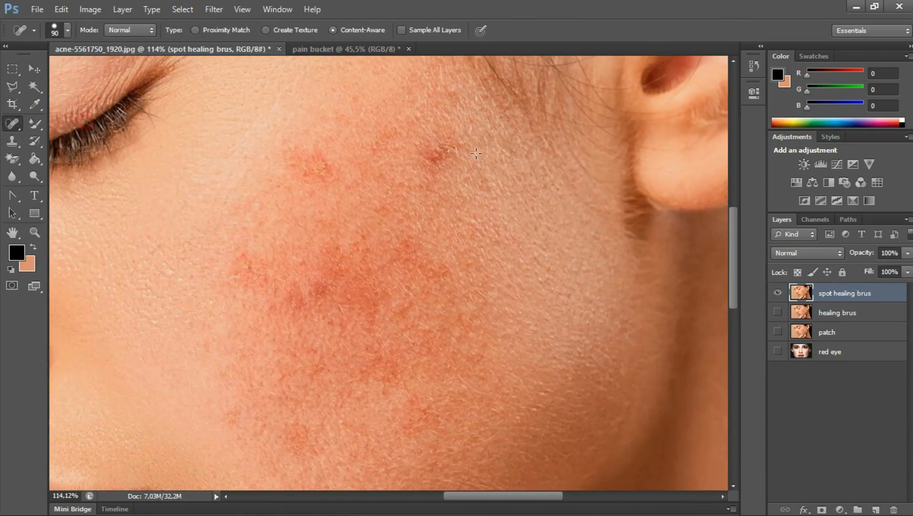
- Heal the isolated red spots on the upper cheek and at the nose-side edge of the redness
{"action": "left_click", "coordinate": [434, 156]}
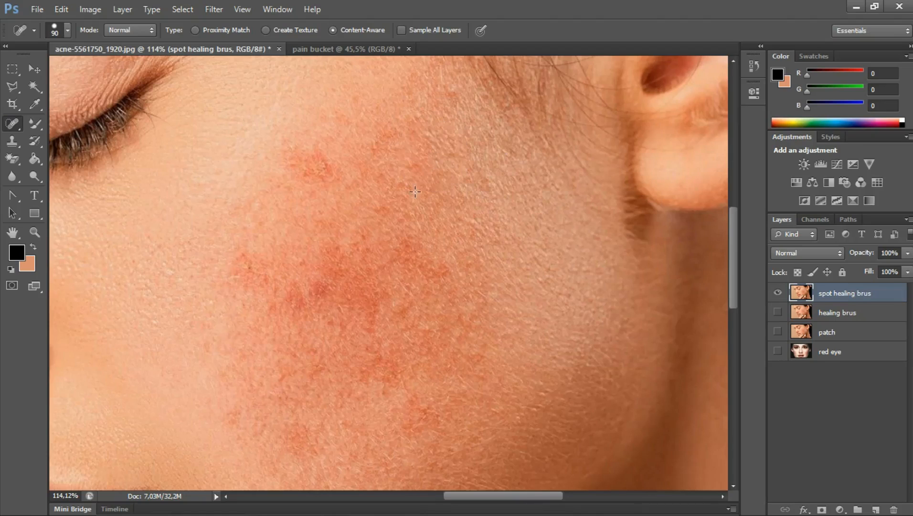
{"action": "scroll", "coordinate": [379, 249], "scroll_direction": "down", "scroll_amount": 3}
{"action": "left_click", "coordinate": [311, 122]}
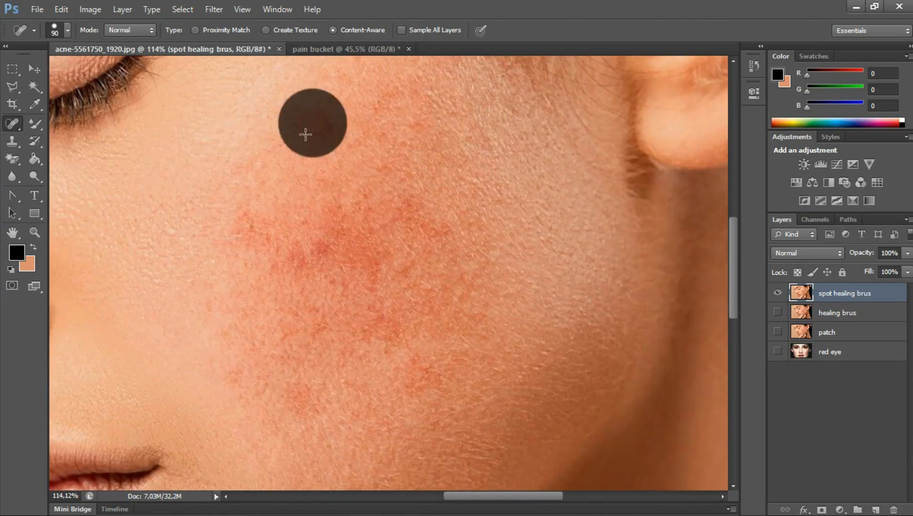
{"action": "left_click", "coordinate": [248, 225]}
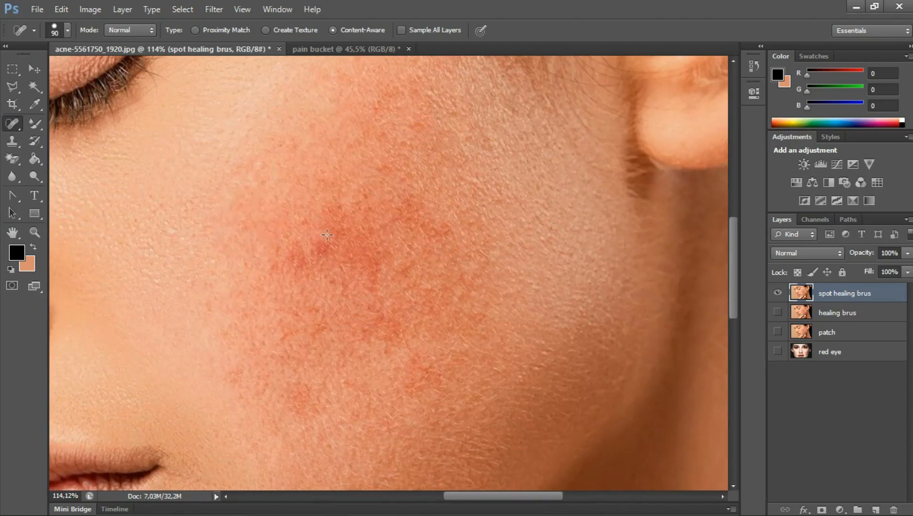
- Dab the Spot Healing Brush over the red blemishes across the middle and ear side of the cheek
{"action": "left_click", "coordinate": [320, 251]}
{"action": "left_click", "coordinate": [409, 264]}
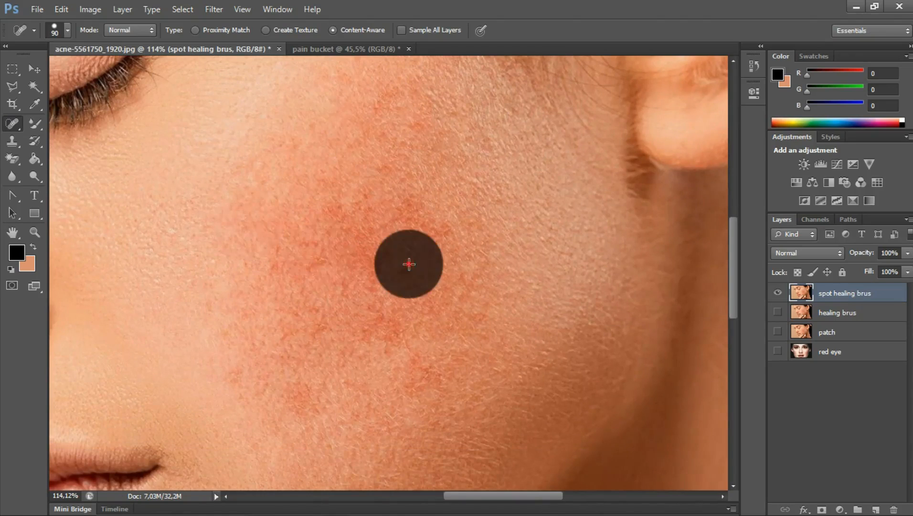
{"action": "left_click", "coordinate": [468, 222]}
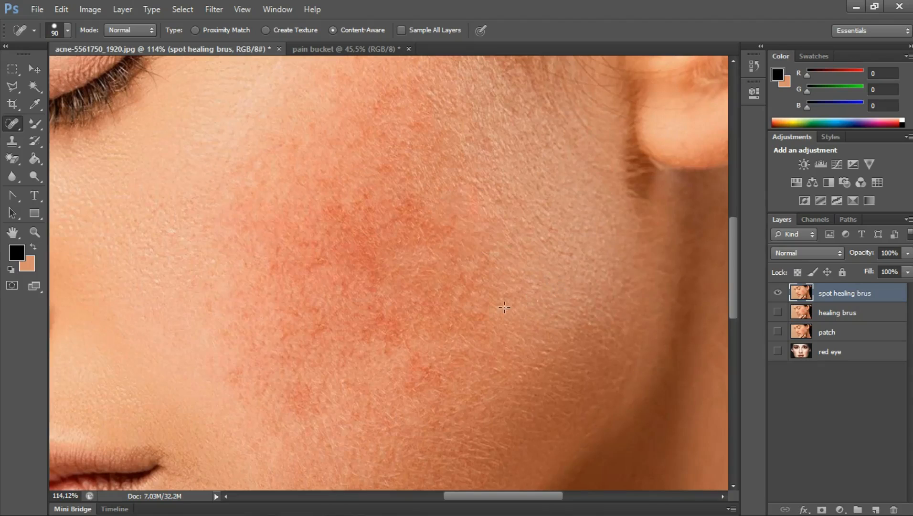
{"action": "left_click", "coordinate": [476, 312]}
{"action": "left_click", "coordinate": [382, 356]}
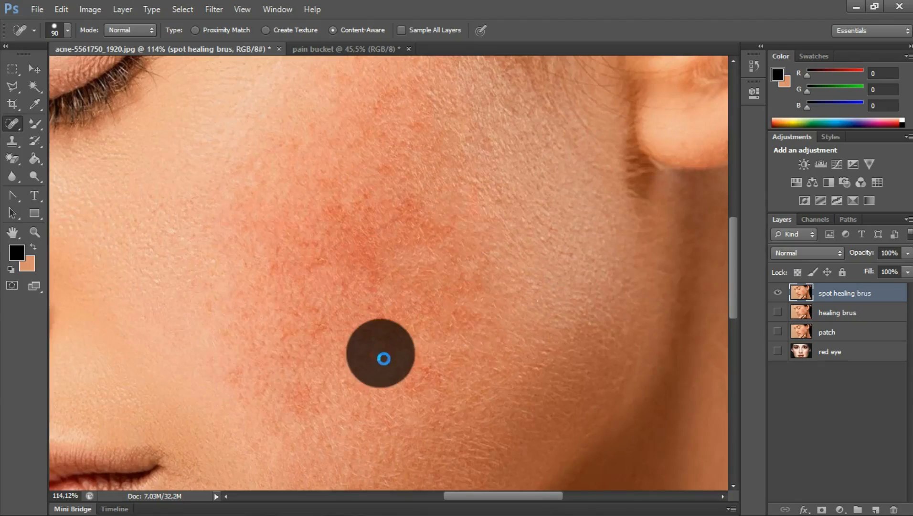
{"action": "left_click", "coordinate": [402, 220]}
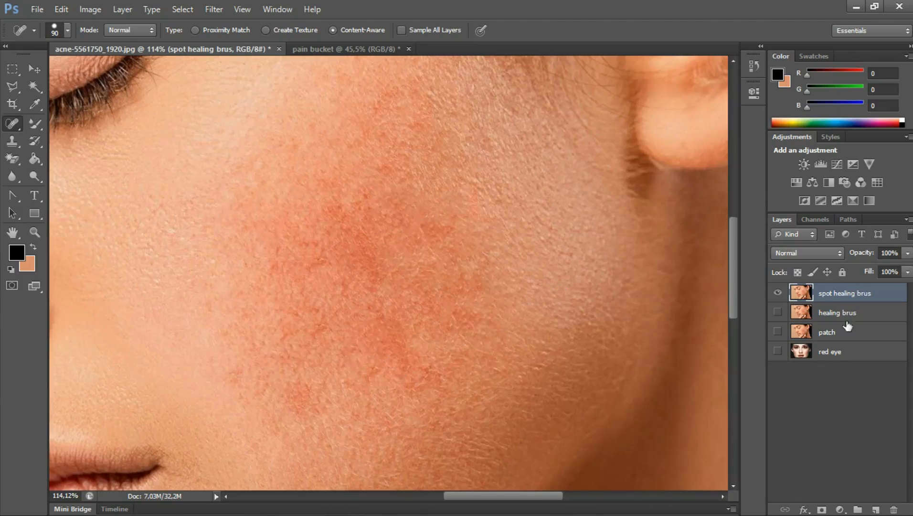
- Hide the "spot healing brus" layer and show the "healing brus" layer
{"action": "left_click", "coordinate": [778, 292]}
{"action": "left_click", "coordinate": [777, 312]}
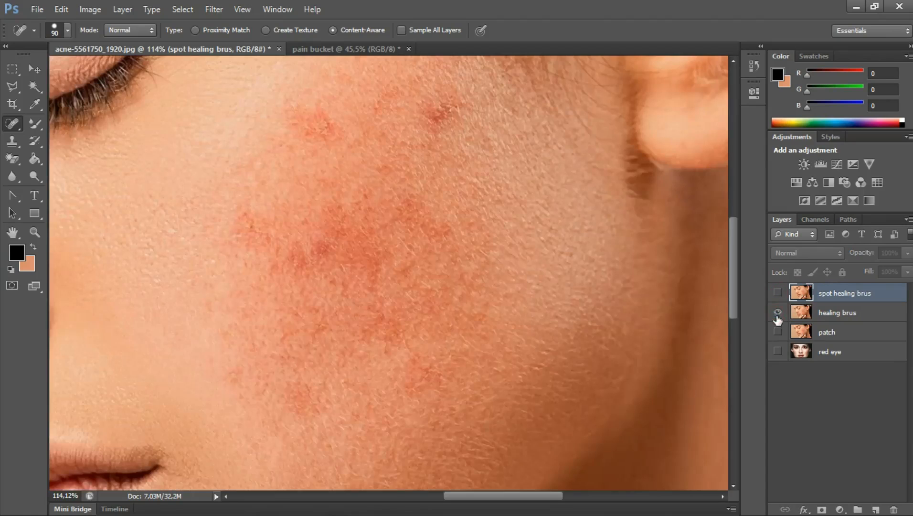
{"action": "left_click_drag", "start_coordinate": [426, 171], "coordinate": [445, 201]}
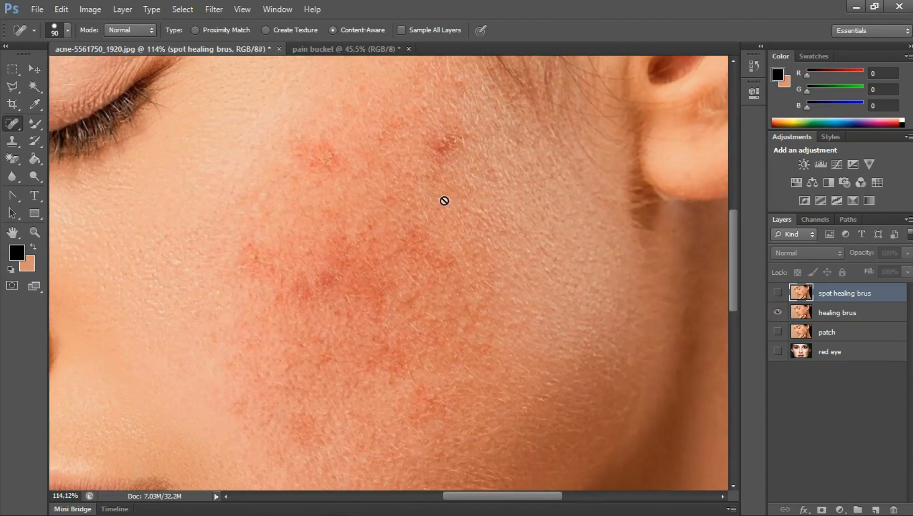
- Toggle the "spot healing brus" layer's visibility to compare the cheek before and after the retouching
{"action": "left_click", "coordinate": [777, 293]}
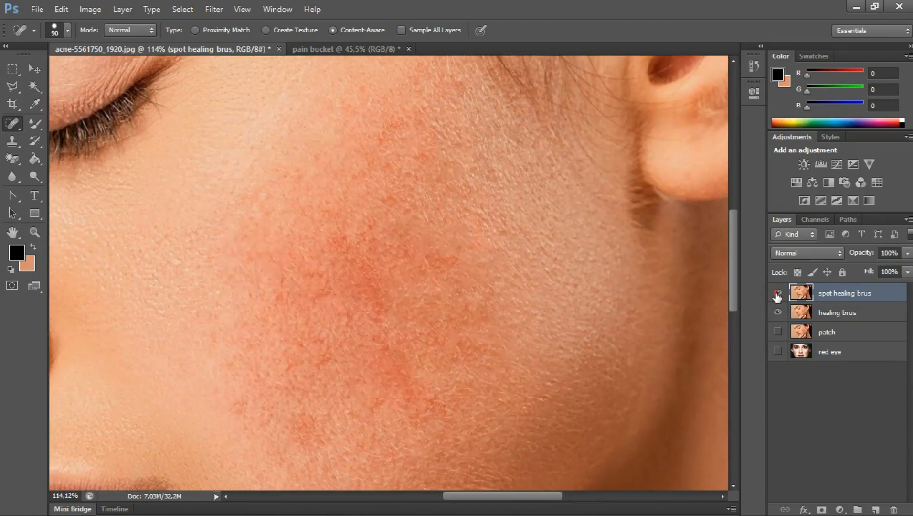
{"action": "left_click", "coordinate": [777, 295]}
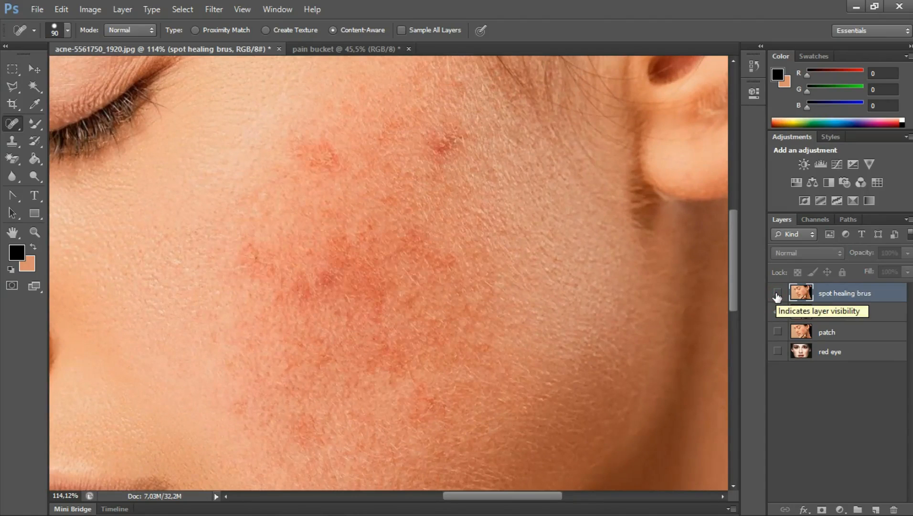
{"action": "left_click", "coordinate": [777, 293]}
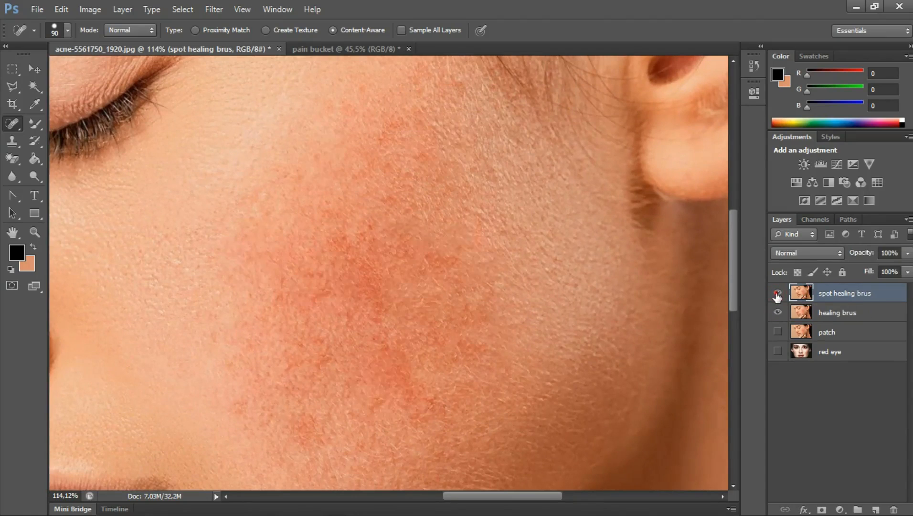
{"action": "left_click", "coordinate": [777, 293]}
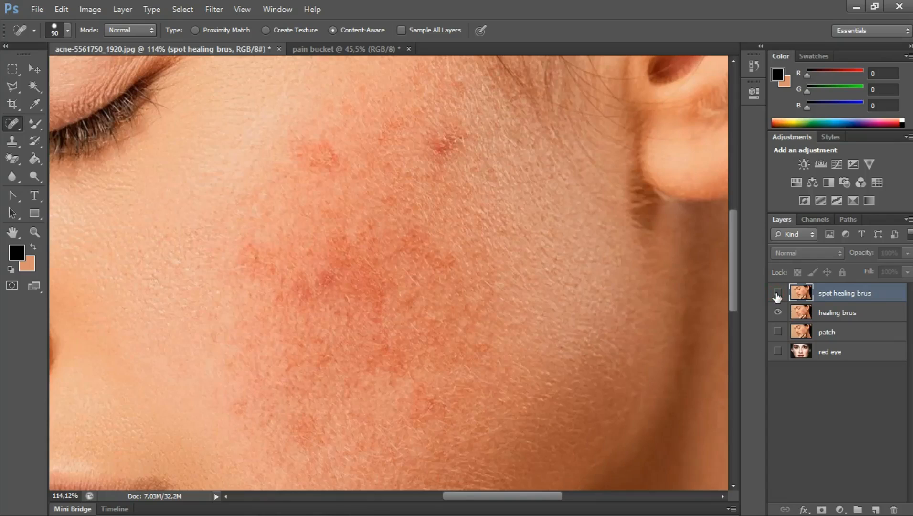
{"action": "left_click", "coordinate": [777, 294]}
{"action": "left_click", "coordinate": [777, 294]}
- Activate the "healing brus" layer and sample clean skin beside the outer corner of the eye with the Healing Brush
{"action": "left_click", "coordinate": [843, 312]}
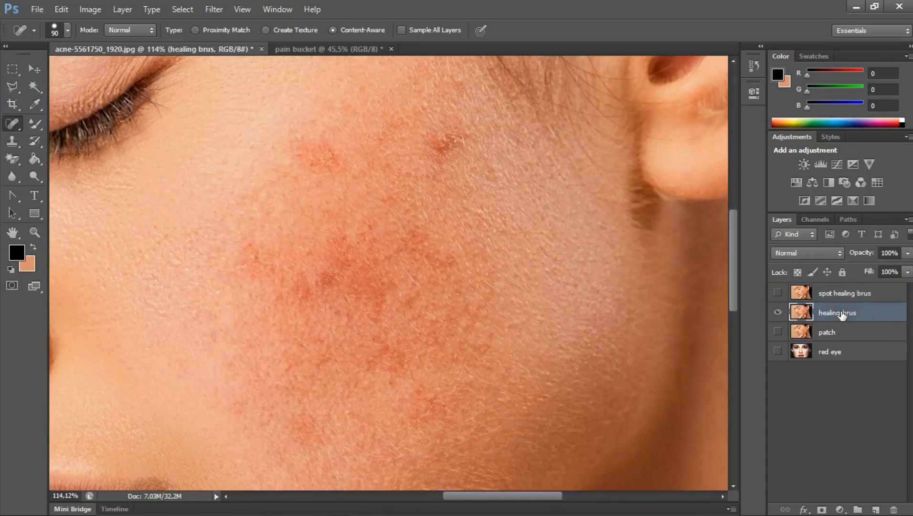
{"action": "right_click", "coordinate": [9, 127]}
{"action": "left_click", "coordinate": [91, 134]}
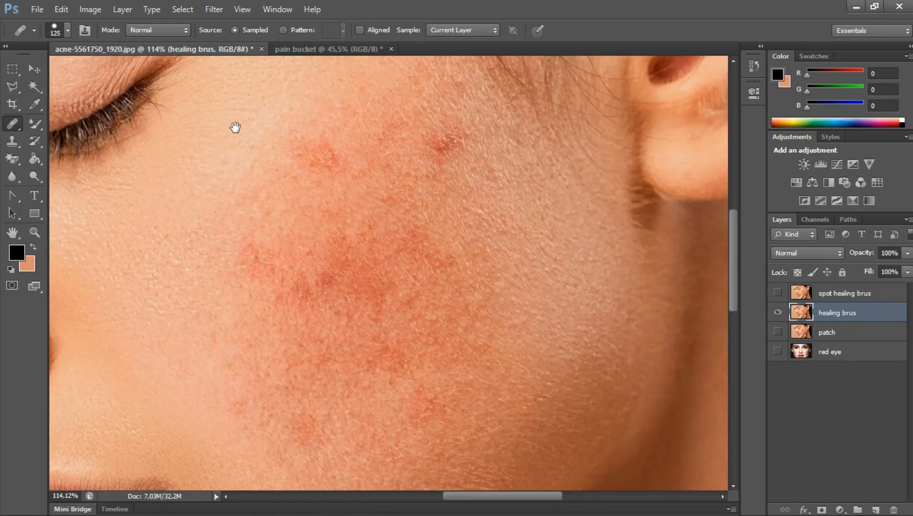
{"action": "left_click_drag", "start_coordinate": [235, 127], "coordinate": [261, 169]}
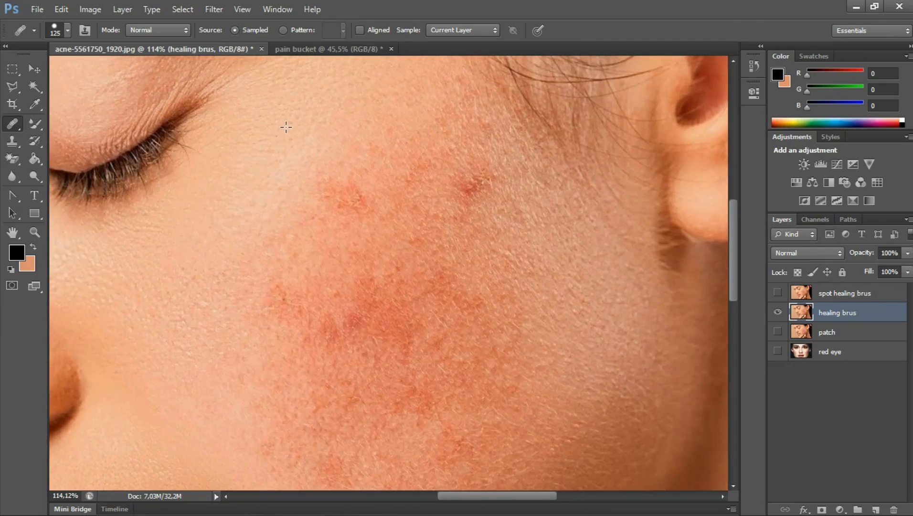
{"action": "left_click", "coordinate": [287, 96], "text": "alt"}
- Paint the sampled skin over the dark blemish near the hairline and the upper central redness of the cheek
{"action": "left_click", "coordinate": [479, 194]}
{"action": "left_click", "coordinate": [424, 245]}
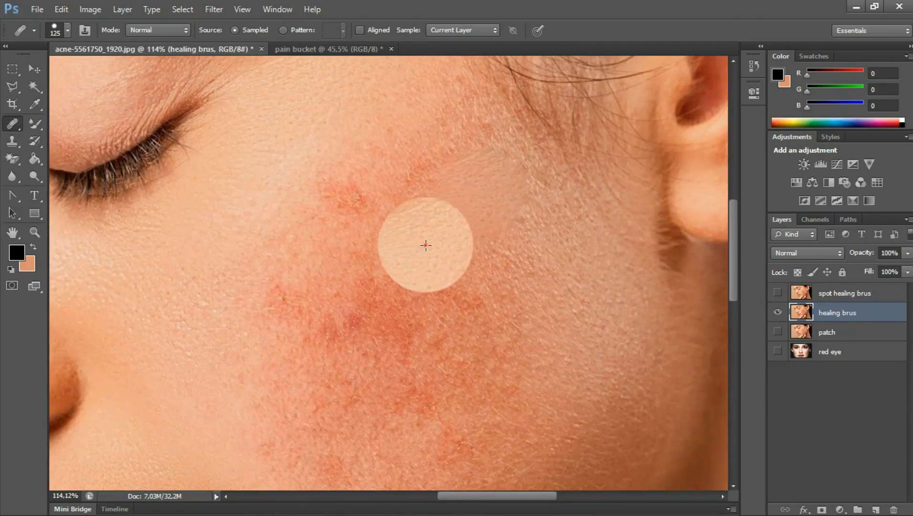
{"action": "left_click", "coordinate": [419, 302]}
{"action": "left_click", "coordinate": [377, 282]}
{"action": "left_click", "coordinate": [378, 282]}
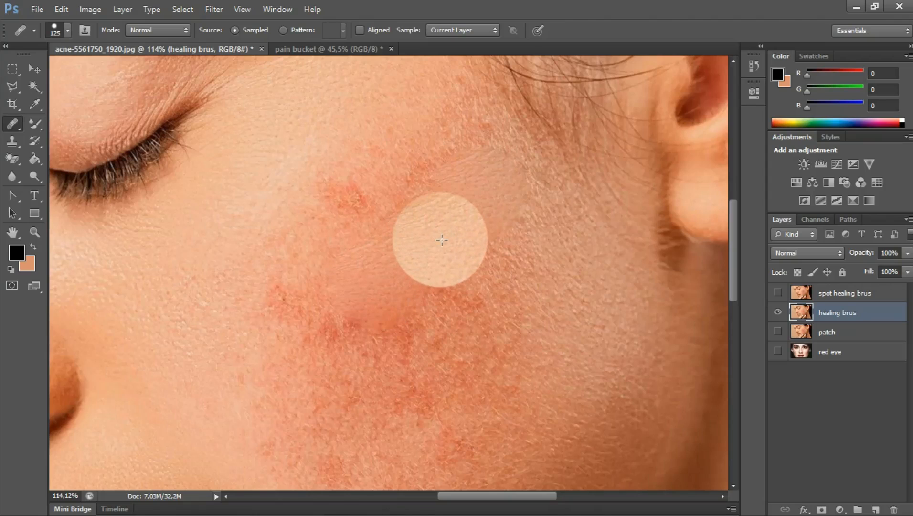
{"action": "left_click", "coordinate": [461, 239]}
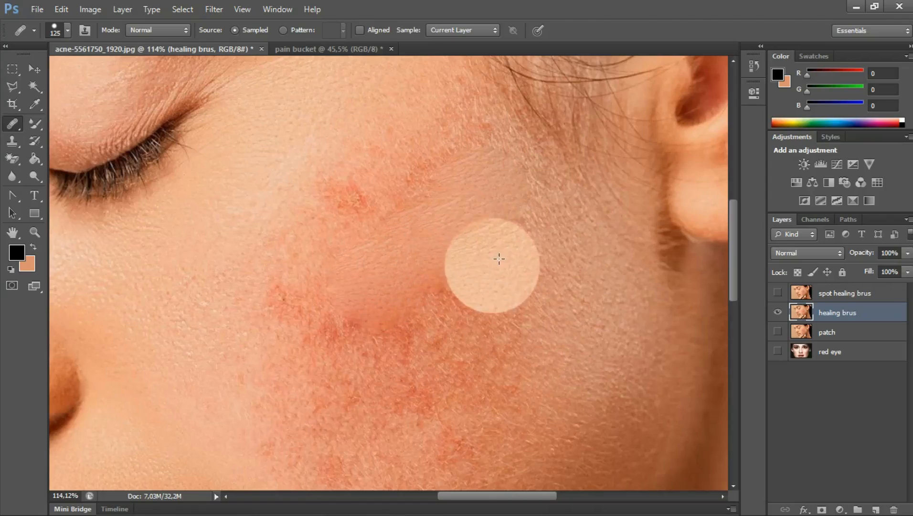
- Heal the redness across the middle and lower cheek with the sampled skin
{"action": "left_click", "coordinate": [474, 272]}
{"action": "left_click", "coordinate": [422, 312]}
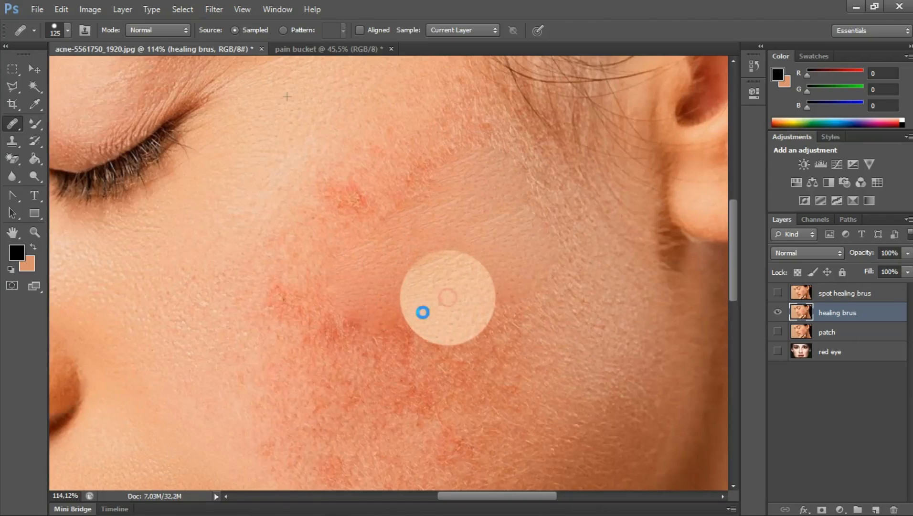
{"action": "left_click", "coordinate": [404, 329]}
{"action": "left_click", "coordinate": [334, 365]}
{"action": "left_click", "coordinate": [332, 385]}
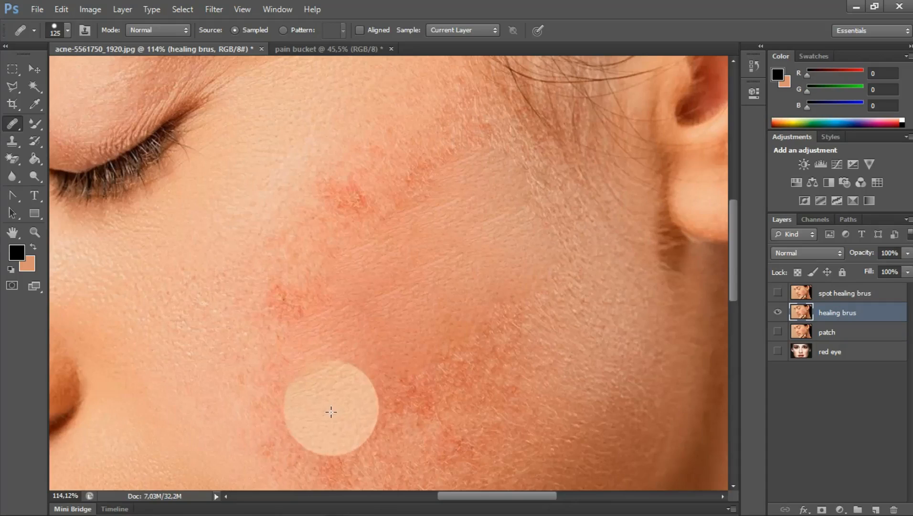
{"action": "left_click", "coordinate": [351, 429]}
{"action": "left_click", "coordinate": [409, 395]}
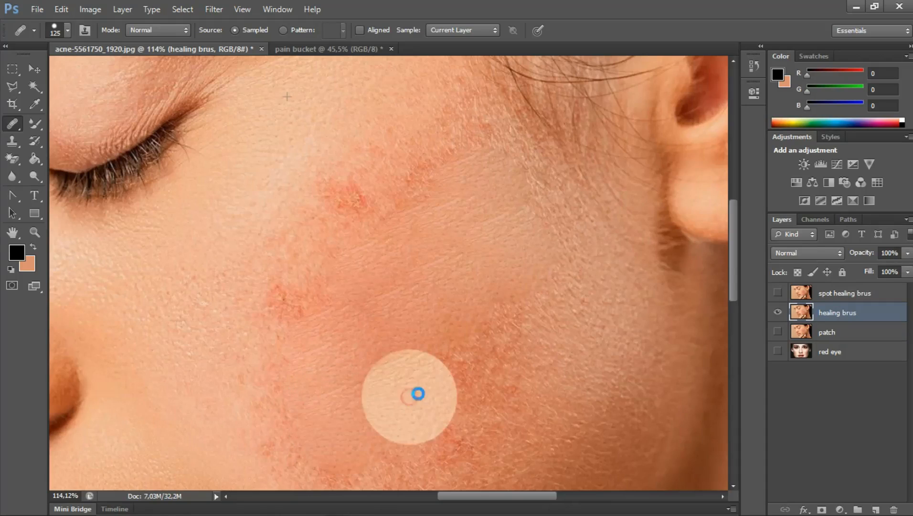
{"action": "left_click", "coordinate": [462, 367]}
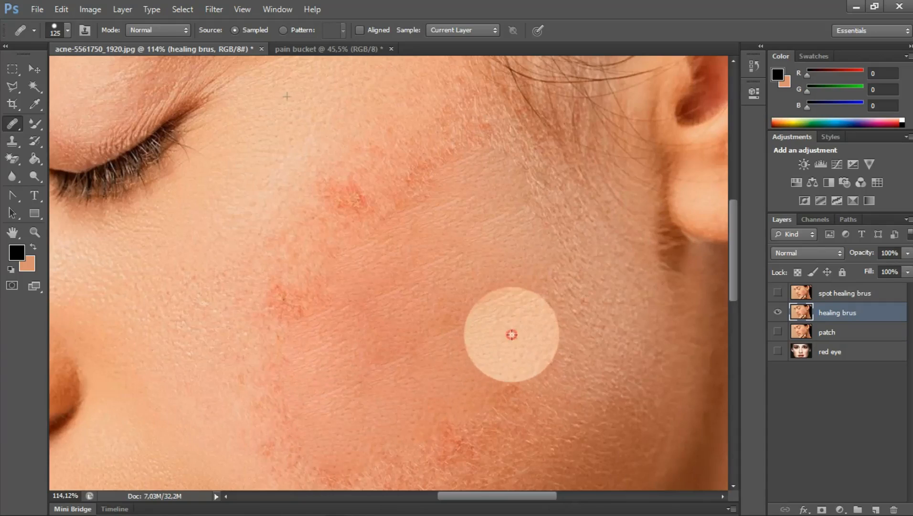
- Heal the remaining red patches along the upper and nose-side edges of the cheek
{"action": "left_click", "coordinate": [434, 162]}
{"action": "left_click", "coordinate": [442, 132]}
{"action": "left_click", "coordinate": [357, 180]}
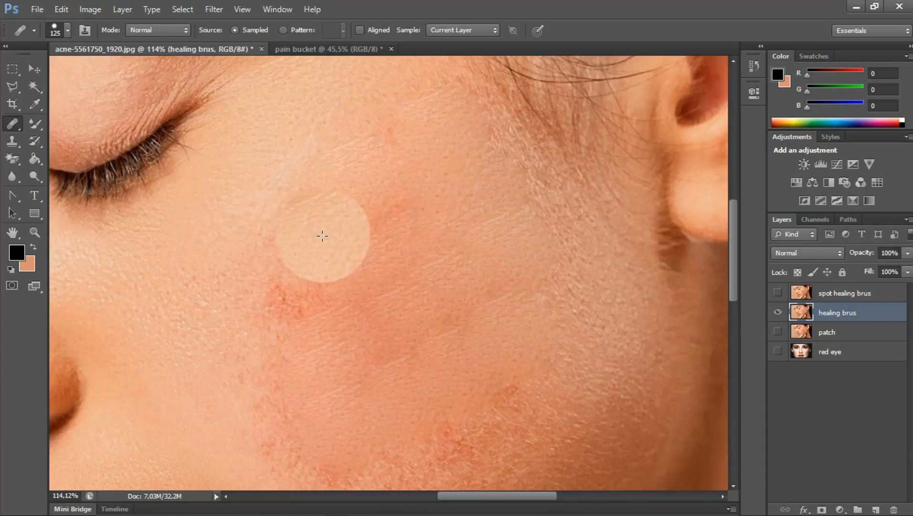
{"action": "left_click", "coordinate": [284, 300]}
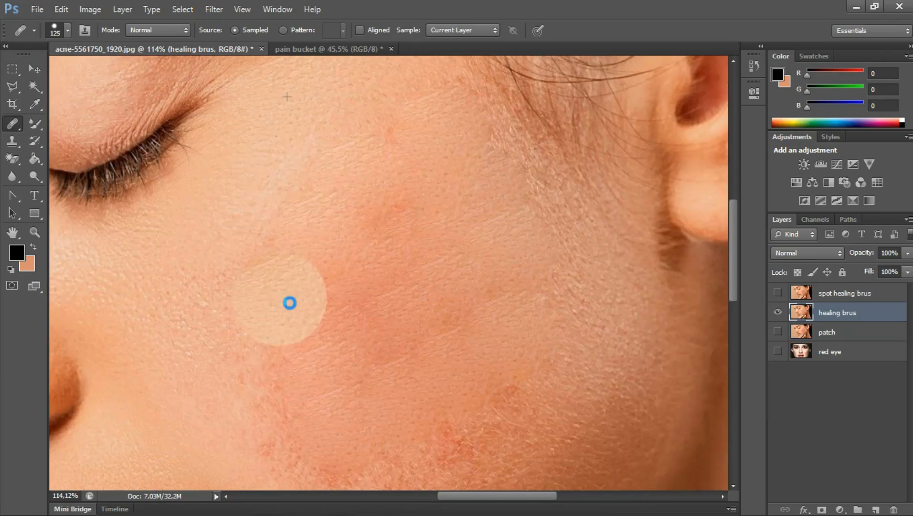
{"action": "scroll", "coordinate": [381, 288], "scroll_direction": "up", "scroll_amount": 3}
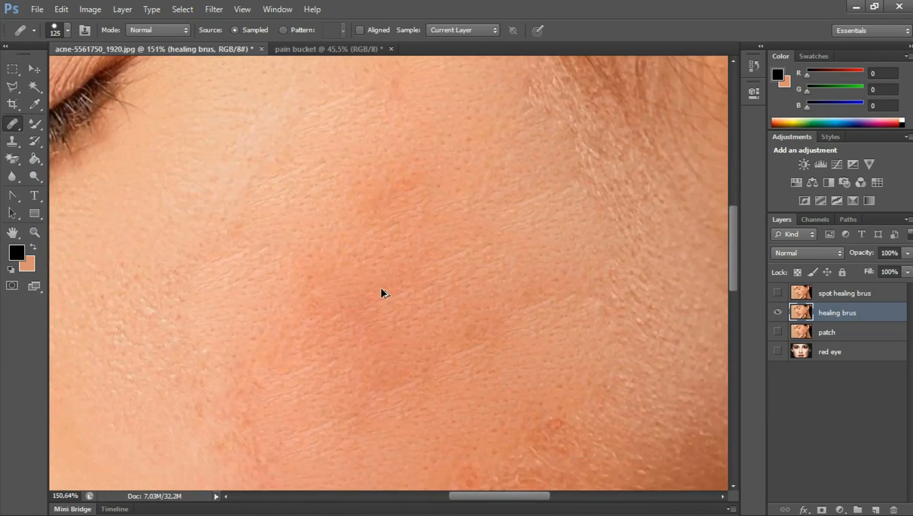
{"action": "scroll", "coordinate": [381, 288], "scroll_direction": "down", "scroll_amount": 3}
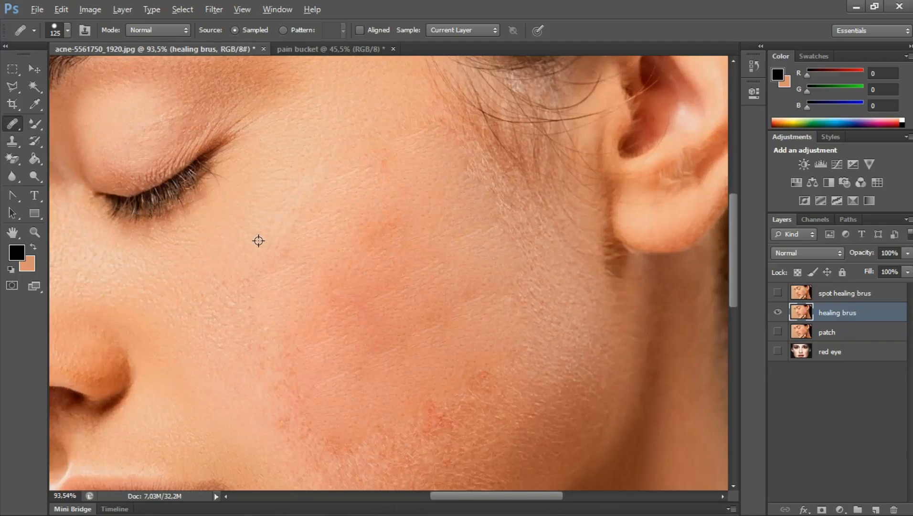
- Show the "patch" layer and toggle the "healing brus" layer's visibility to compare the healed cheek with the original
{"action": "key", "text": "alt"}
{"action": "left_click", "coordinate": [777, 332]}
{"action": "left_click", "coordinate": [778, 312]}
{"action": "left_click", "coordinate": [778, 312]}
- Dab over the remaining redness on the cheek, and switch from the "healing brus" layer to the "patch" layer
{"action": "left_click_drag", "start_coordinate": [306, 273], "coordinate": [331, 266]}
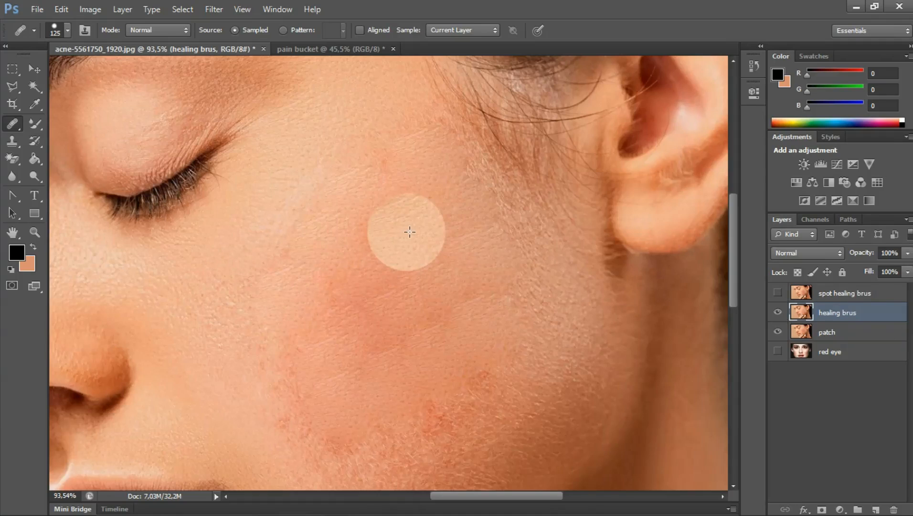
{"action": "left_click", "coordinate": [777, 312]}
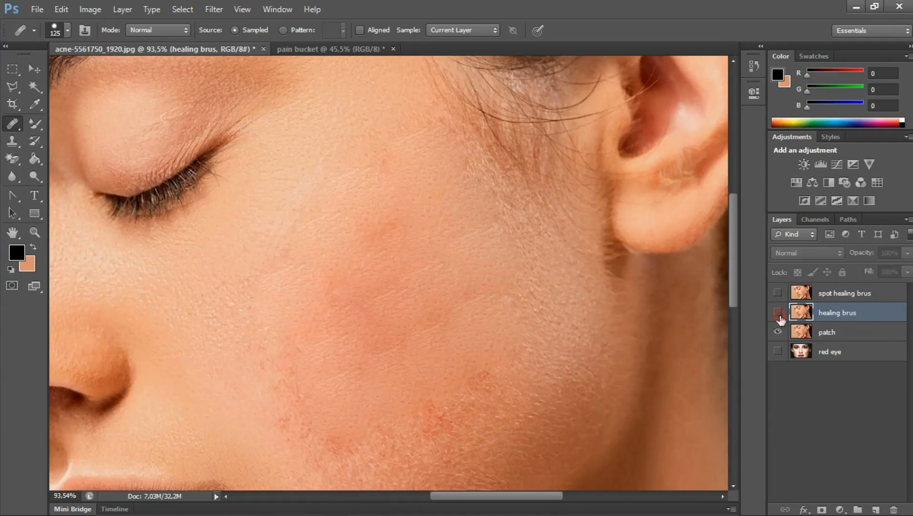
{"action": "left_click", "coordinate": [829, 334]}
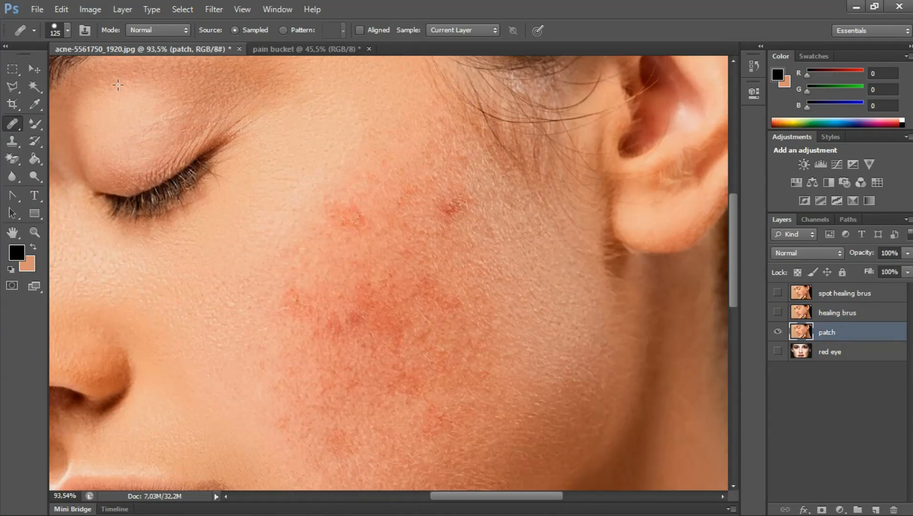
- Switch to the Patch tool for repairing the skin on the "patch" layer
{"action": "right_click", "coordinate": [13, 126]}
{"action": "left_click", "coordinate": [84, 145]}
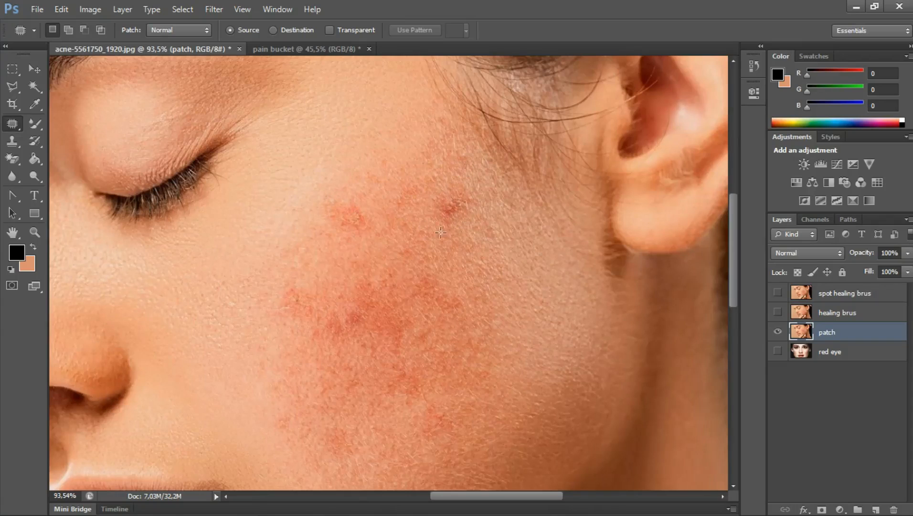
- Try patching the dark red spot on the upper cheek with clean skin, and undo the patch and its selection
{"action": "mouse_move", "coordinate": [466, 191]}
{"action": "left_mouse_down"}
{"action": "mouse_move", "coordinate": [424, 191]}
{"action": "mouse_move", "coordinate": [418, 201]}
{"action": "mouse_move", "coordinate": [420, 218]}
{"action": "mouse_move", "coordinate": [464, 228]}
{"action": "mouse_move", "coordinate": [484, 219]}
{"action": "mouse_move", "coordinate": [481, 203]}
{"action": "mouse_move", "coordinate": [450, 196]}
{"action": "mouse_move", "coordinate": [453, 213]}
{"action": "mouse_move", "coordinate": [387, 167]}
{"action": "mouse_move", "coordinate": [366, 172]}
{"action": "mouse_move", "coordinate": [331, 210]}
{"action": "mouse_move", "coordinate": [371, 138]}
{"action": "mouse_move", "coordinate": [393, 131]}
{"action": "mouse_move", "coordinate": [420, 145]}
{"action": "left_mouse_up"}
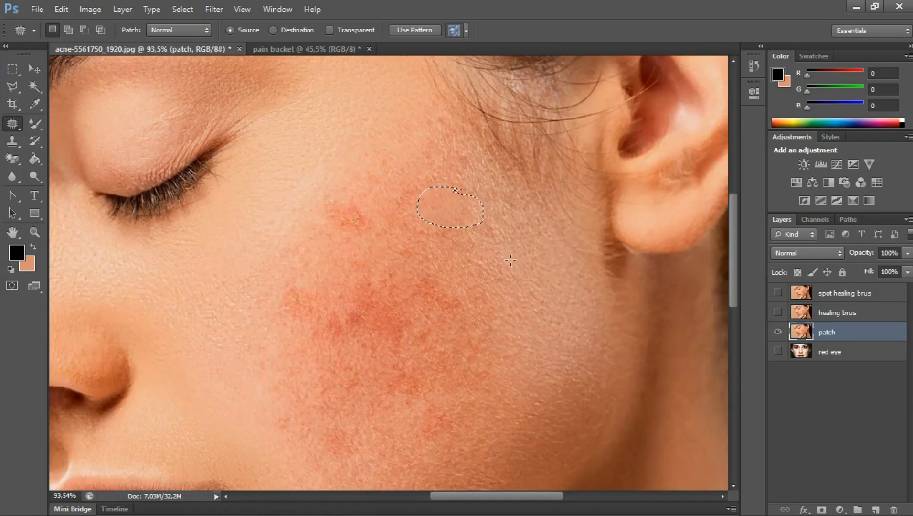
{"action": "left_click", "coordinate": [571, 284]}
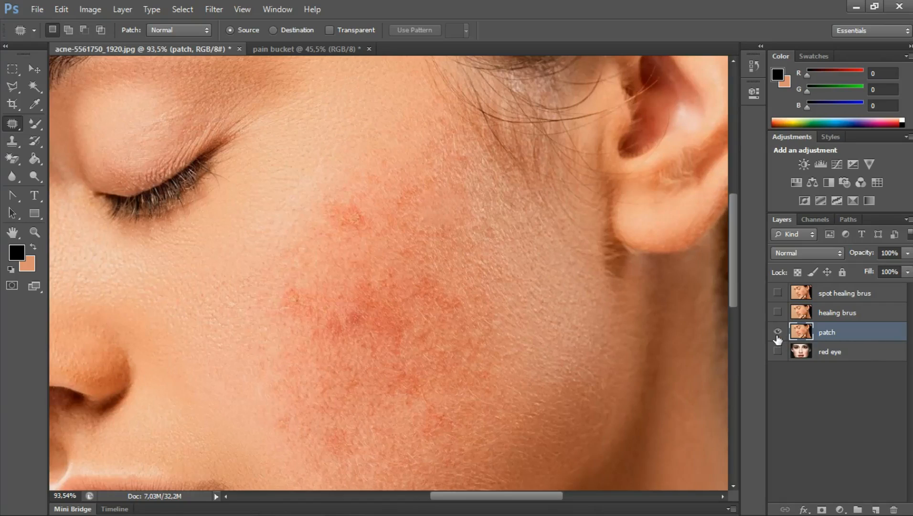
{"action": "key", "text": "ctrl+z"}
{"action": "key", "text": "ctrl+z"}
{"action": "key", "text": "ctrl+z"}
{"action": "key", "text": "ctrl+z"}
{"action": "key", "text": "ctrl+z"}
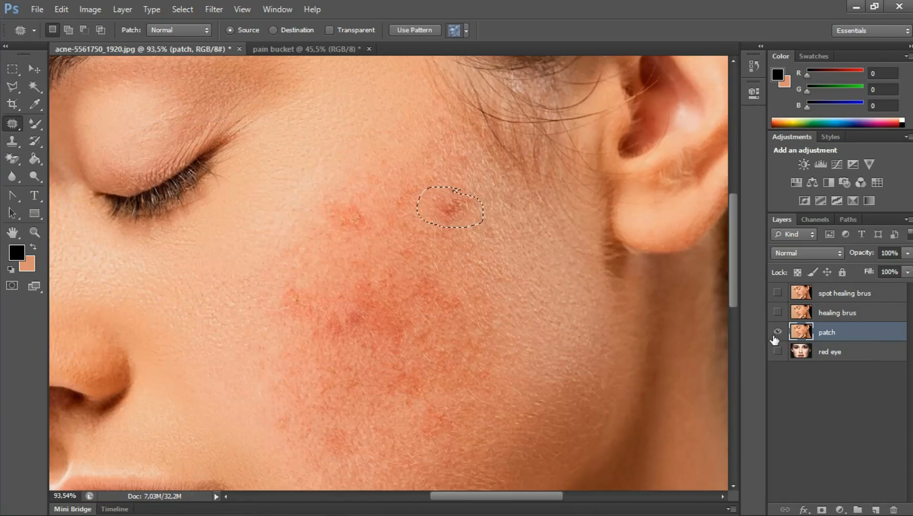
{"action": "key", "text": "ctrl+z"}
- Duplicate the "patch" layer and place the original "patch" layer above its copy
{"action": "left_click", "coordinate": [833, 335]}
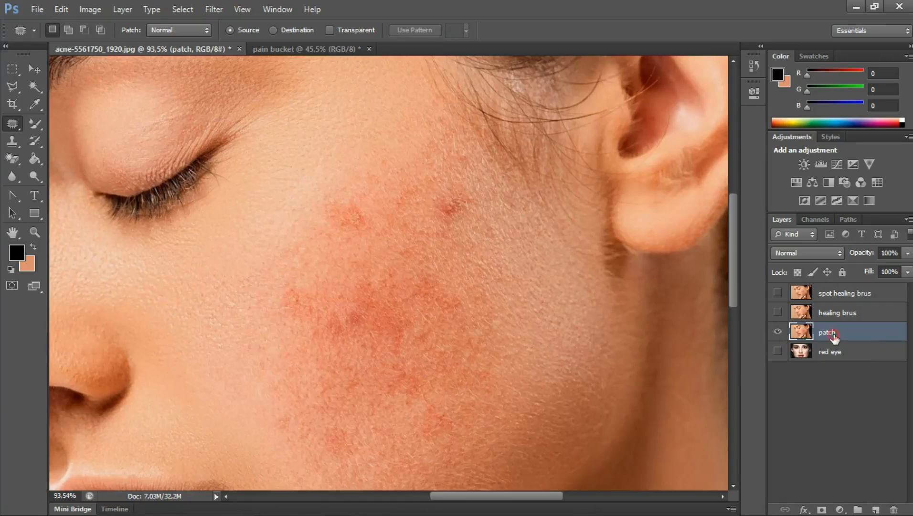
{"action": "left_click_drag", "start_coordinate": [834, 337], "coordinate": [879, 510]}
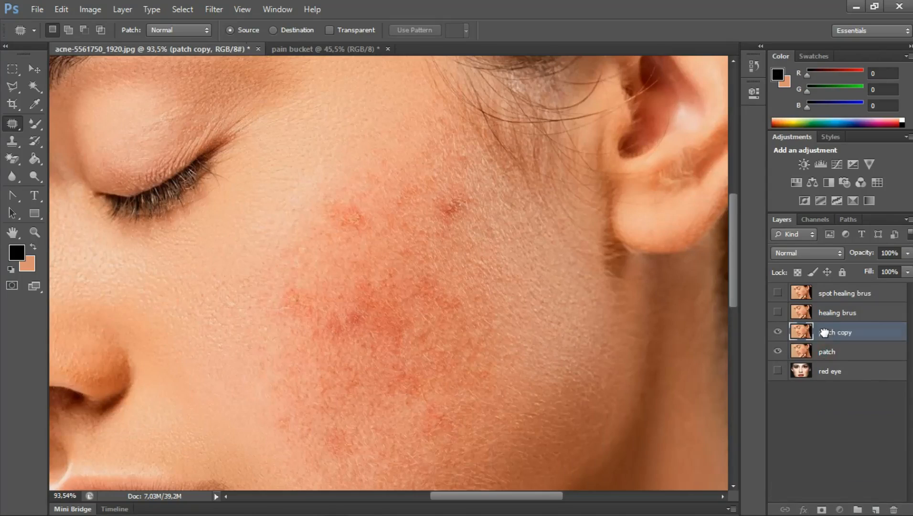
{"action": "left_click", "coordinate": [843, 351]}
{"action": "left_click_drag", "start_coordinate": [827, 353], "coordinate": [829, 333]}
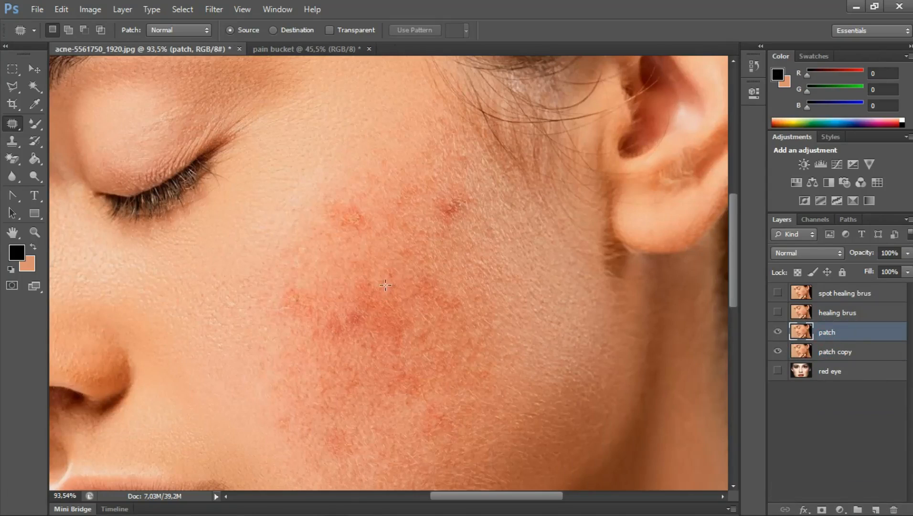
- Outline the two red spots on the upper cheek, patch them with clean skin, and clear the selection
{"action": "mouse_move", "coordinate": [460, 228]}
{"action": "left_mouse_down"}
{"action": "mouse_move", "coordinate": [415, 203]}
{"action": "mouse_move", "coordinate": [423, 183]}
{"action": "mouse_move", "coordinate": [448, 168]}
{"action": "mouse_move", "coordinate": [475, 193]}
{"action": "left_mouse_up"}
{"action": "left_click_drag", "start_coordinate": [454, 224], "coordinate": [456, 227]}
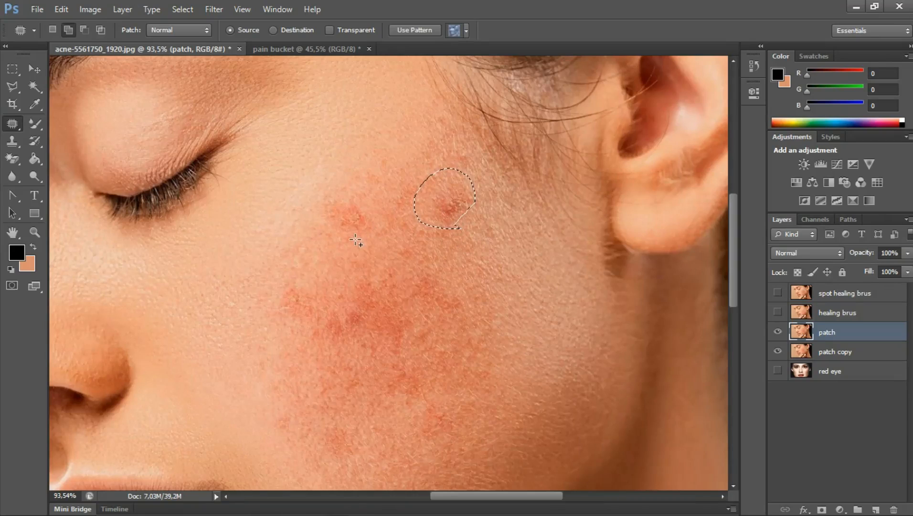
{"action": "mouse_move", "coordinate": [356, 242]}
{"action": "left_mouse_down"}
{"action": "mouse_move", "coordinate": [332, 242]}
{"action": "mouse_move", "coordinate": [331, 199]}
{"action": "mouse_move", "coordinate": [365, 191]}
{"action": "mouse_move", "coordinate": [381, 212]}
{"action": "mouse_move", "coordinate": [374, 231]}
{"action": "mouse_move", "coordinate": [354, 242]}
{"action": "left_mouse_up"}
{"action": "left_click_drag", "start_coordinate": [351, 202], "coordinate": [340, 175]}
{"action": "left_click_drag", "start_coordinate": [326, 165], "coordinate": [324, 164]}
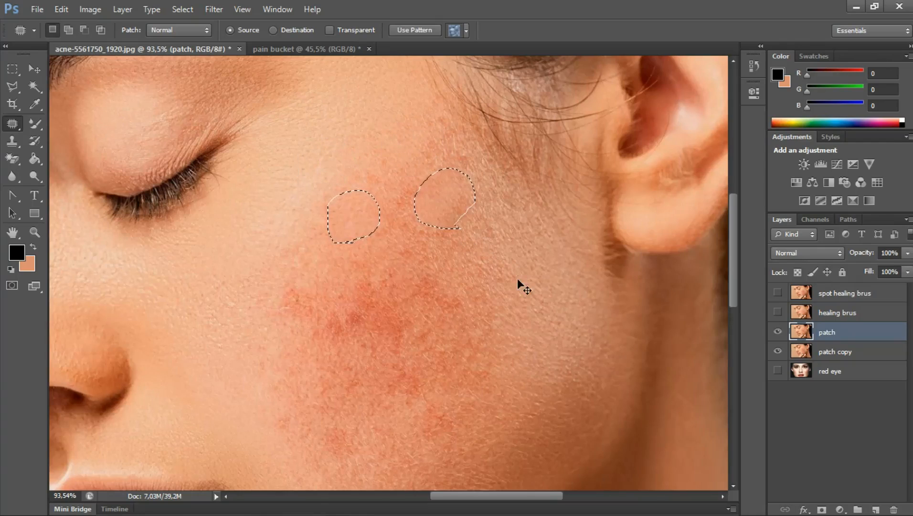
{"action": "key", "text": "ctrl+d"}
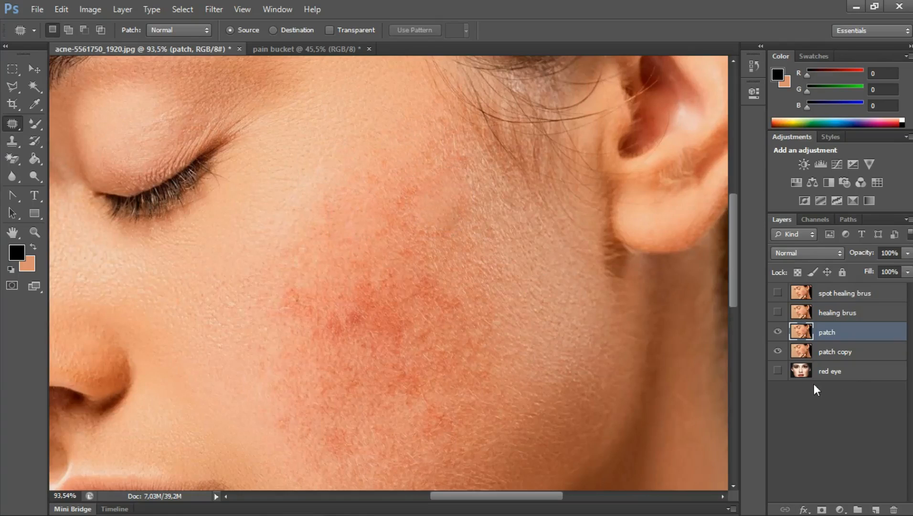
- Toggle the visibility of the "patch" and "healing brus" layers to compare the retouched cheek with the original
{"action": "left_click", "coordinate": [778, 333]}
{"action": "left_click", "coordinate": [778, 333]}
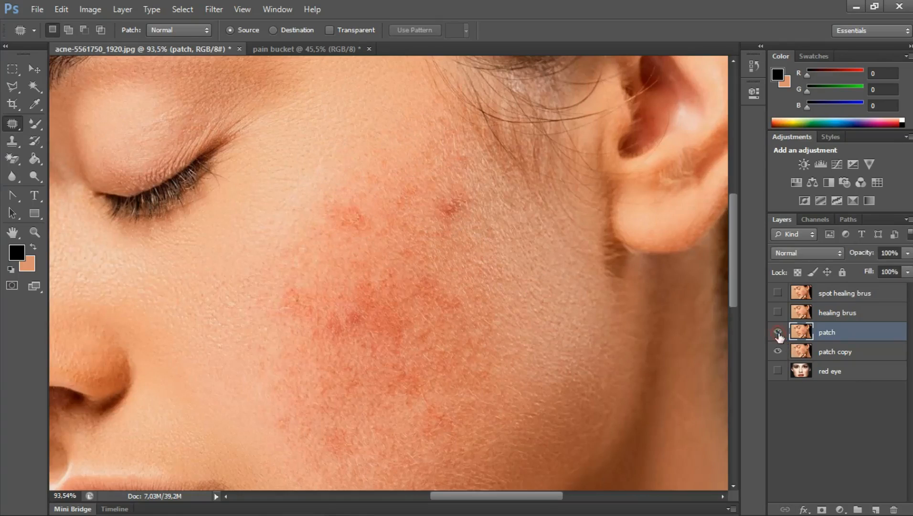
{"action": "left_click", "coordinate": [778, 332]}
{"action": "left_click", "coordinate": [778, 312]}
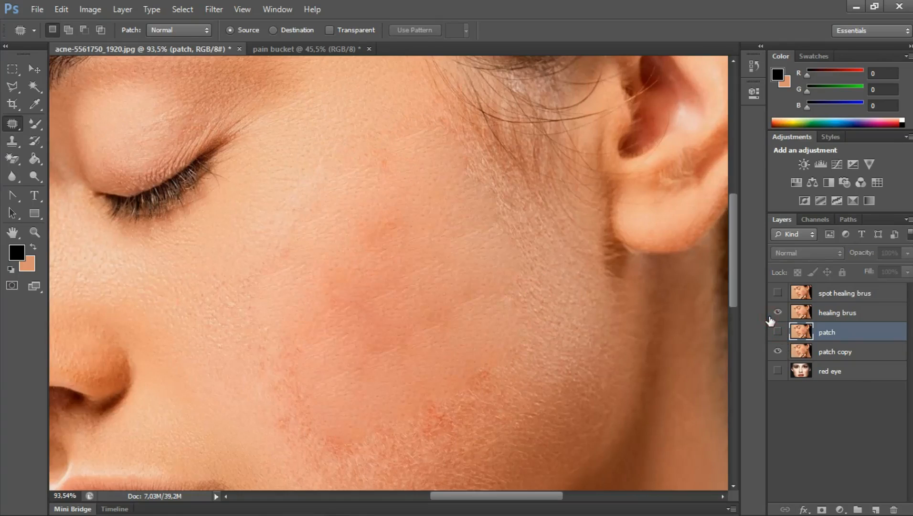
{"action": "left_click", "coordinate": [770, 316]}
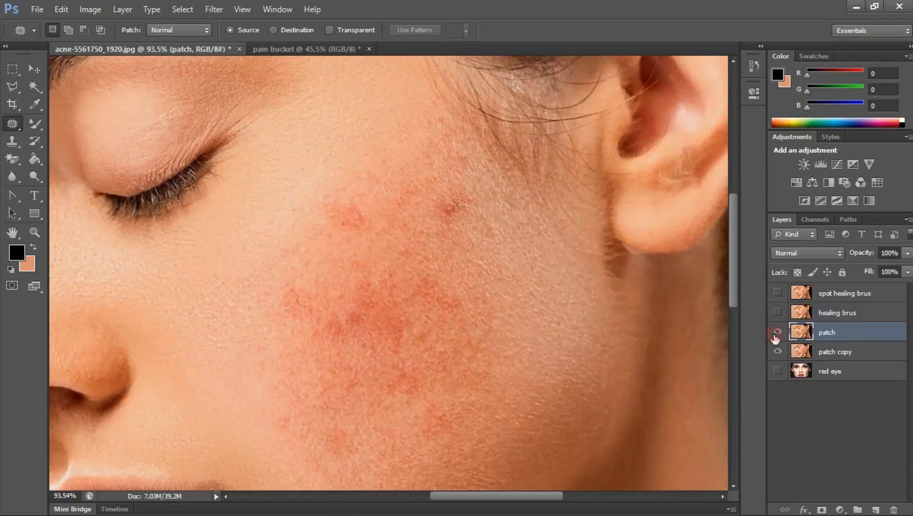
{"action": "left_click", "coordinate": [777, 334]}
{"action": "left_click", "coordinate": [778, 333]}
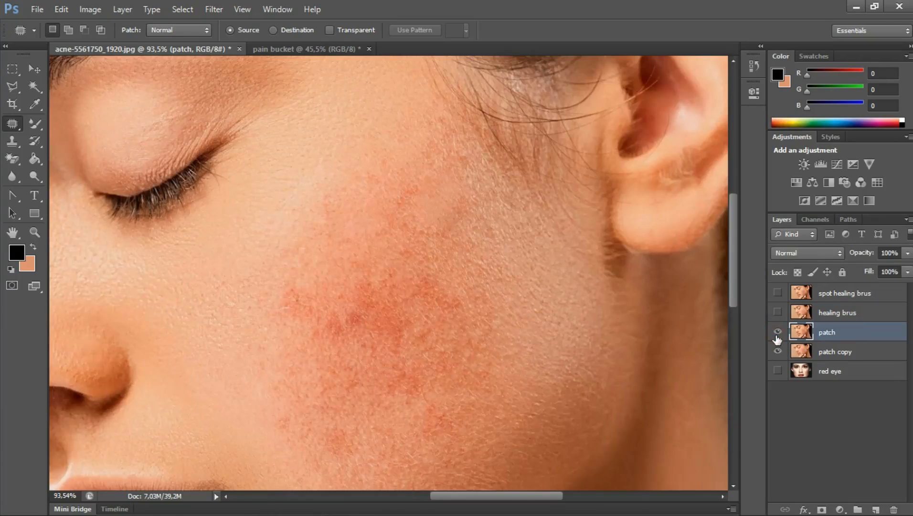
- Hide the "patch" and "patch copy" layers and show the "red eye" layer
{"action": "left_click", "coordinate": [778, 335]}
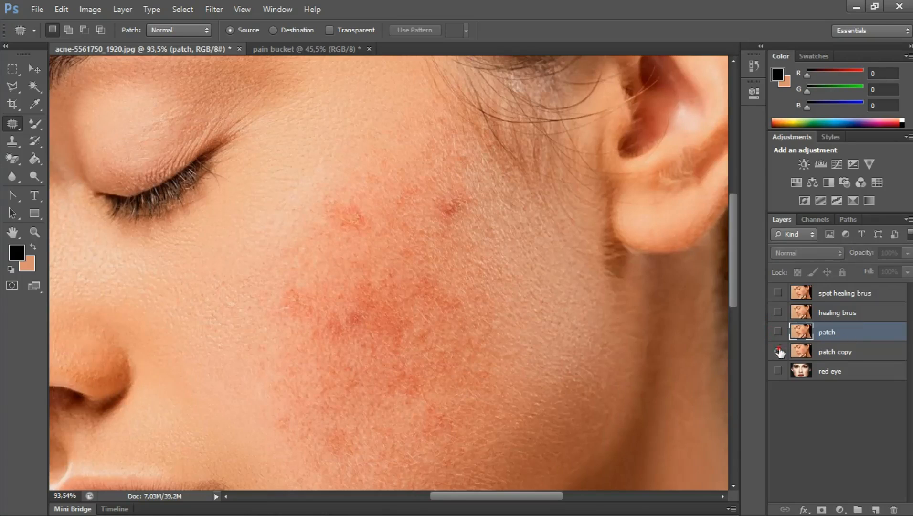
{"action": "left_click", "coordinate": [778, 351]}
{"action": "left_click", "coordinate": [778, 370]}
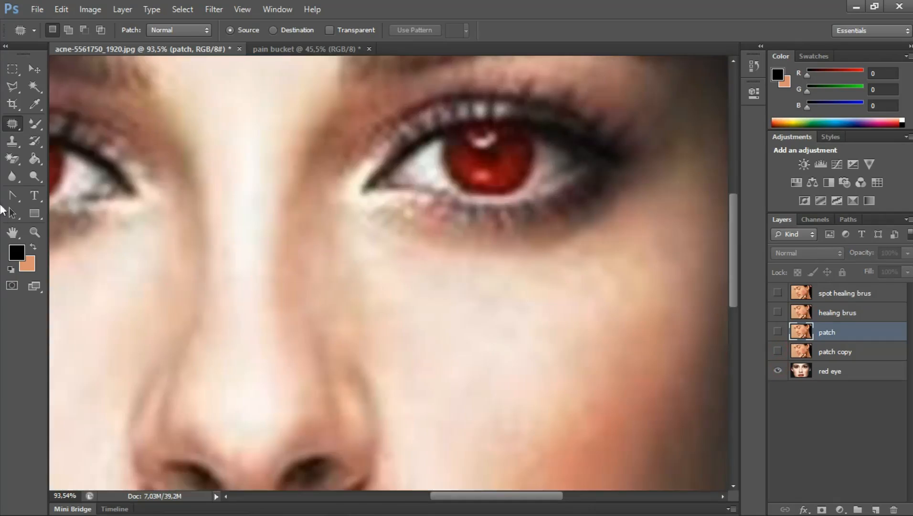
- Remove the red from the eye on the image's left side with the Red Eye tool on the "red eye" layer
{"action": "right_click", "coordinate": [12, 122]}
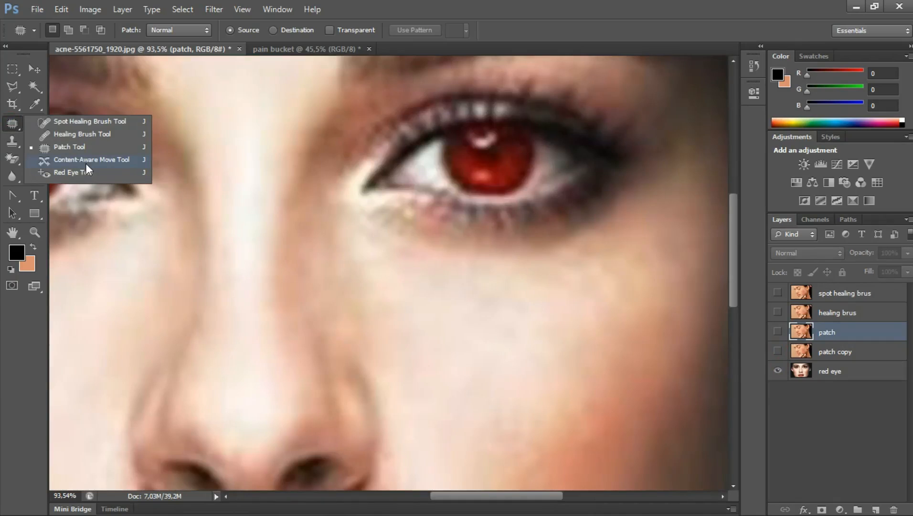
{"action": "left_click", "coordinate": [64, 174]}
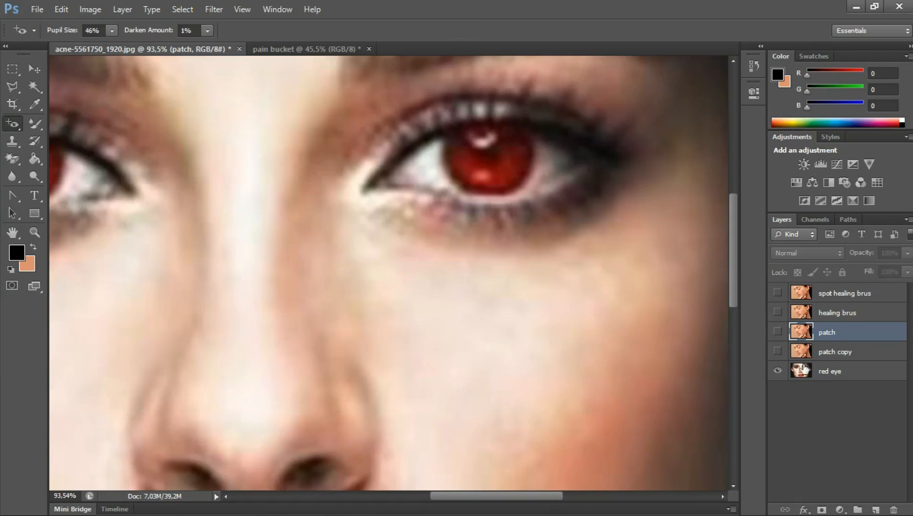
{"action": "left_click", "coordinate": [852, 371]}
{"action": "left_click_drag", "start_coordinate": [424, 230], "coordinate": [543, 230]}
{"action": "left_click_drag", "start_coordinate": [298, 213], "coordinate": [404, 246]}
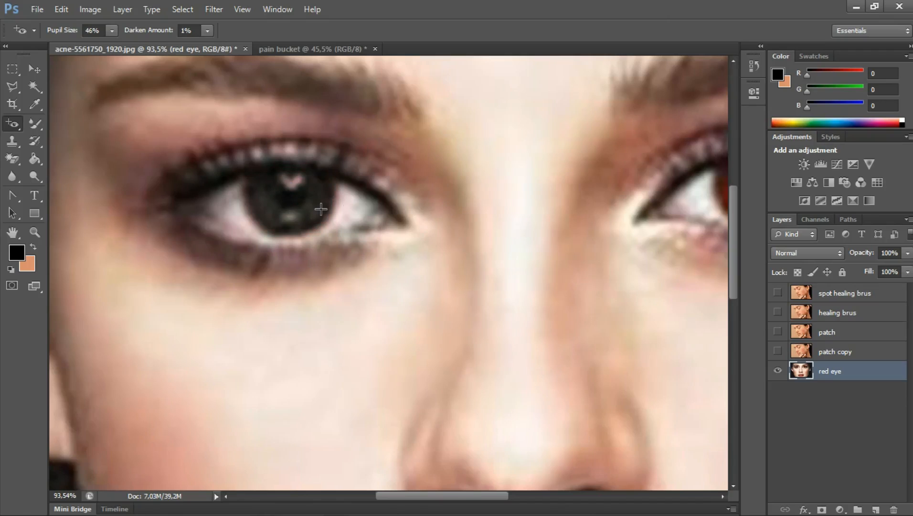
- Correct the remaining red eye with the Red Eye tool and check both eyes
{"action": "scroll", "coordinate": [300, 217], "scroll_direction": "down", "scroll_amount": 5}
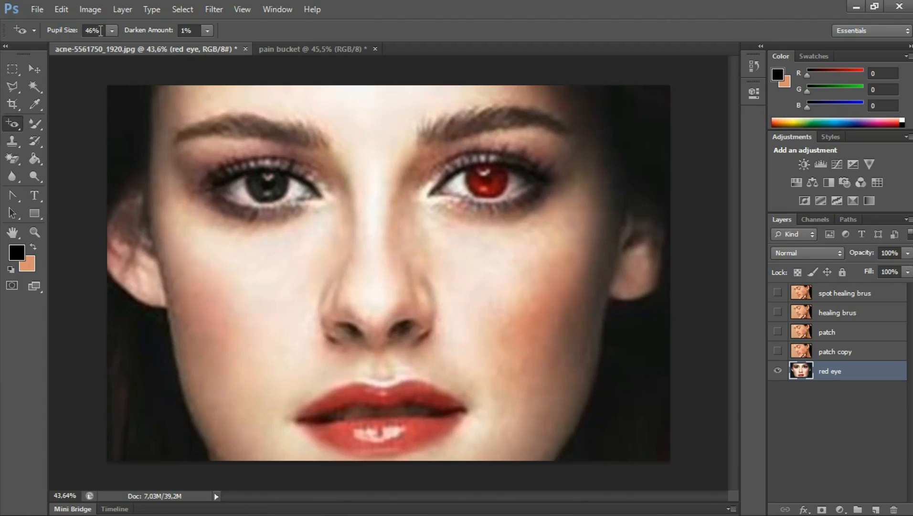
{"action": "left_click", "coordinate": [509, 188]}
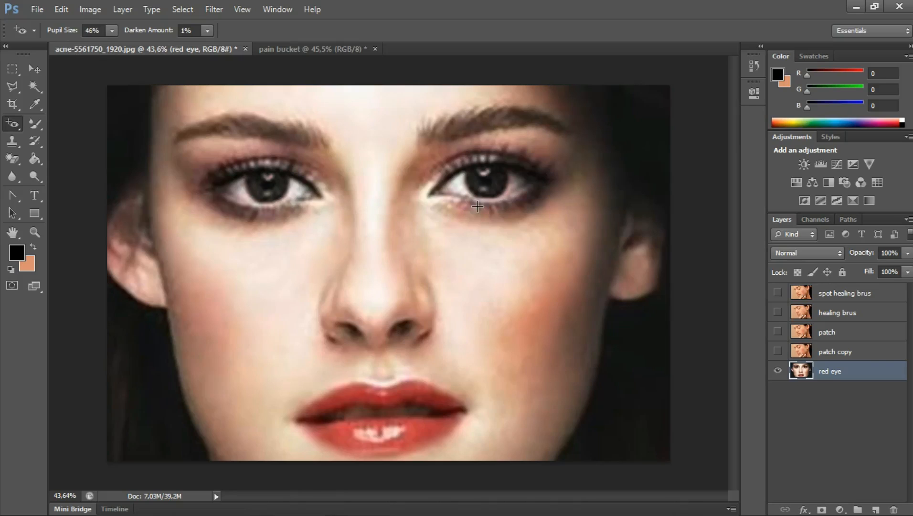
{"action": "scroll", "coordinate": [485, 193], "scroll_direction": "down", "scroll_amount": 3}
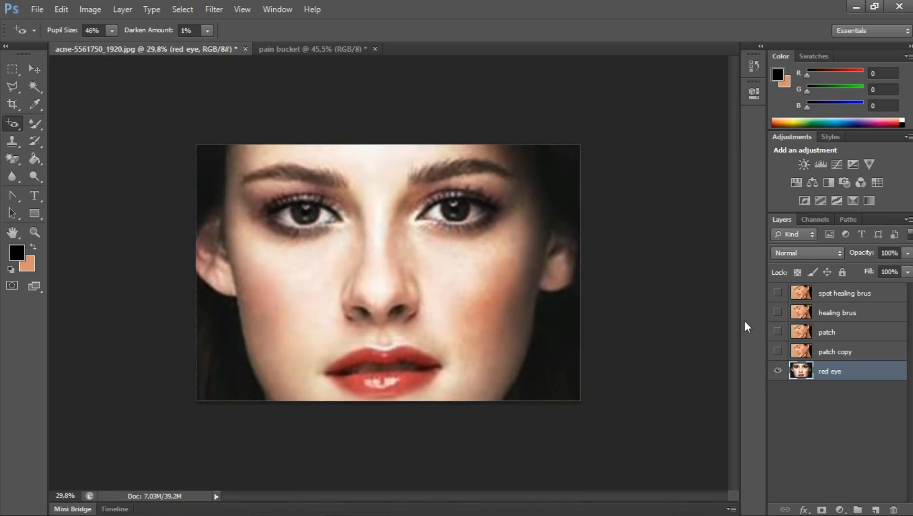
{"action": "scroll", "coordinate": [359, 225], "scroll_direction": "up", "scroll_amount": 3}
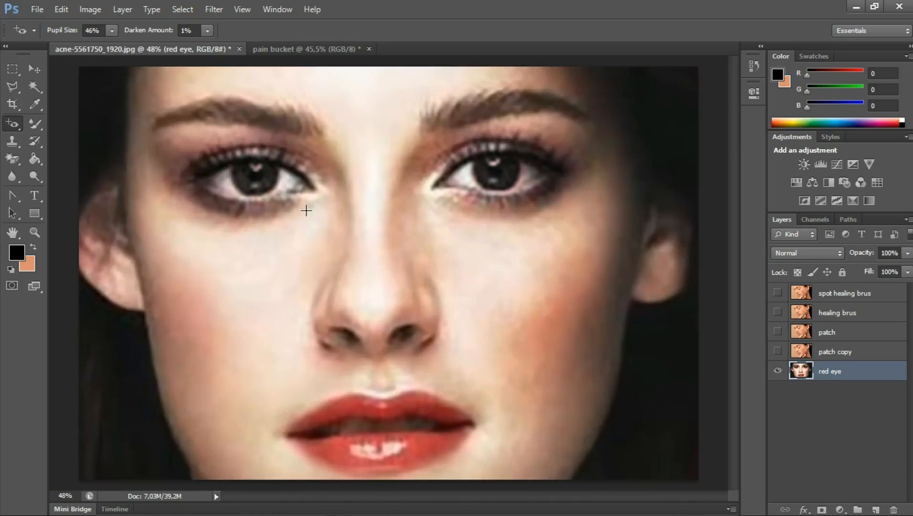
- Bring up the "pain bucket" document and move the PAIN BUCKET text slightly toward the canvas centre
{"action": "left_click", "coordinate": [34, 159]}
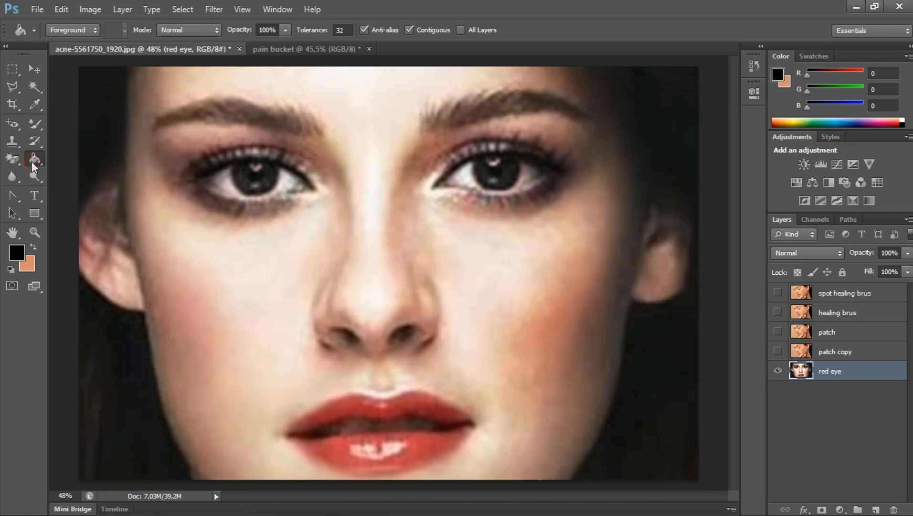
{"action": "left_click", "coordinate": [344, 51]}
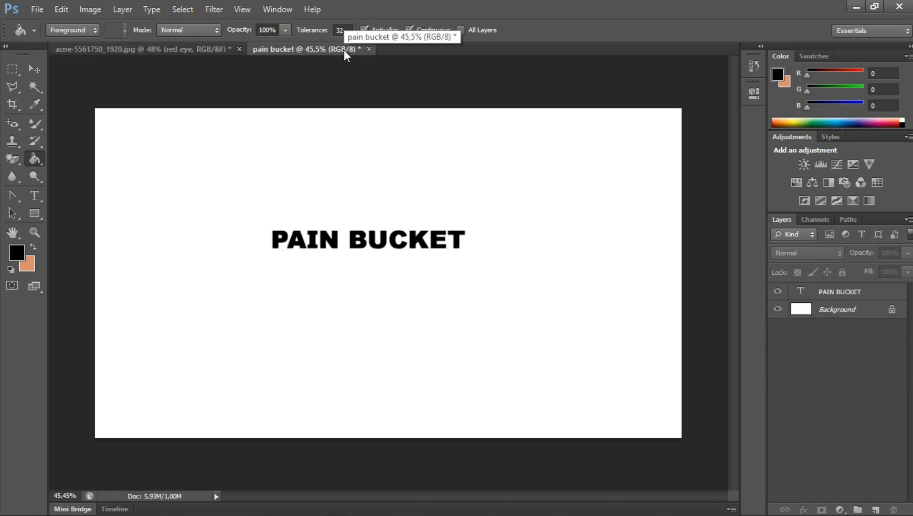
{"action": "key", "text": "v"}
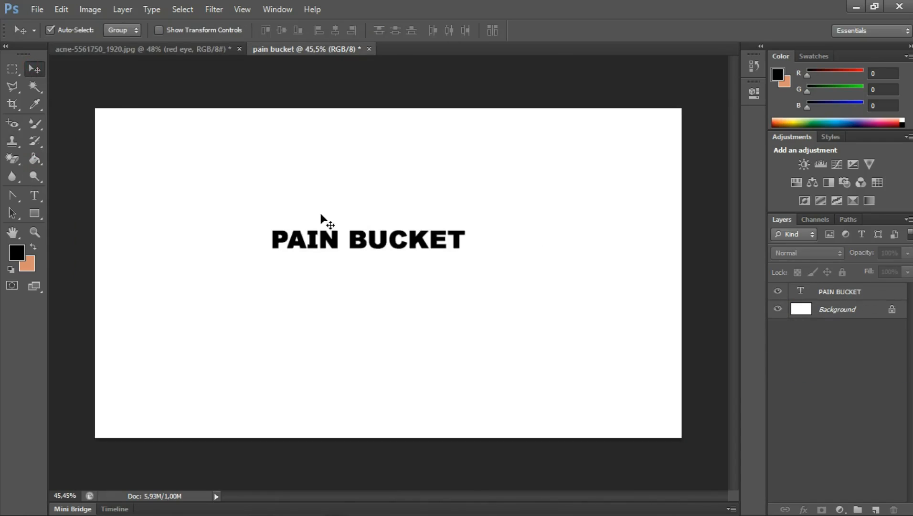
{"action": "left_click_drag", "start_coordinate": [362, 243], "coordinate": [374, 248]}
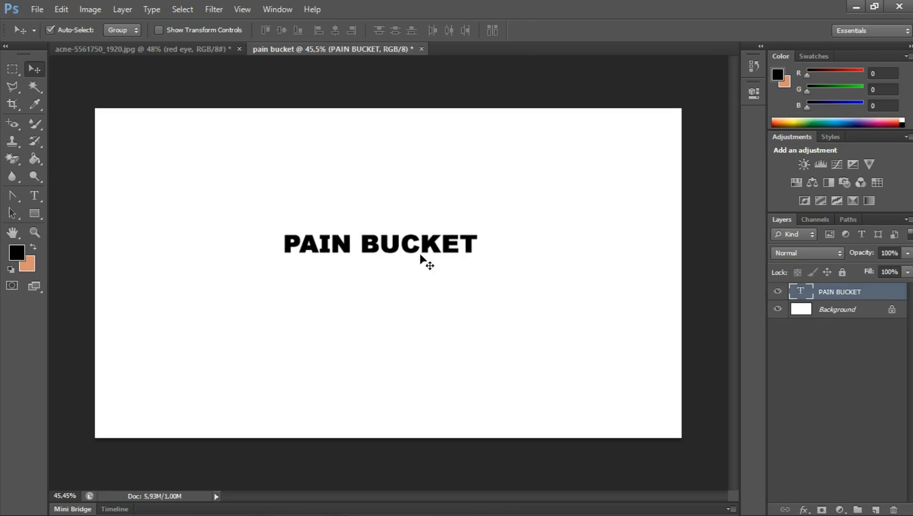
- Rasterize the PAIN BUCKET text layer and load its letter shapes as a selection
{"action": "right_click", "coordinate": [845, 298]}
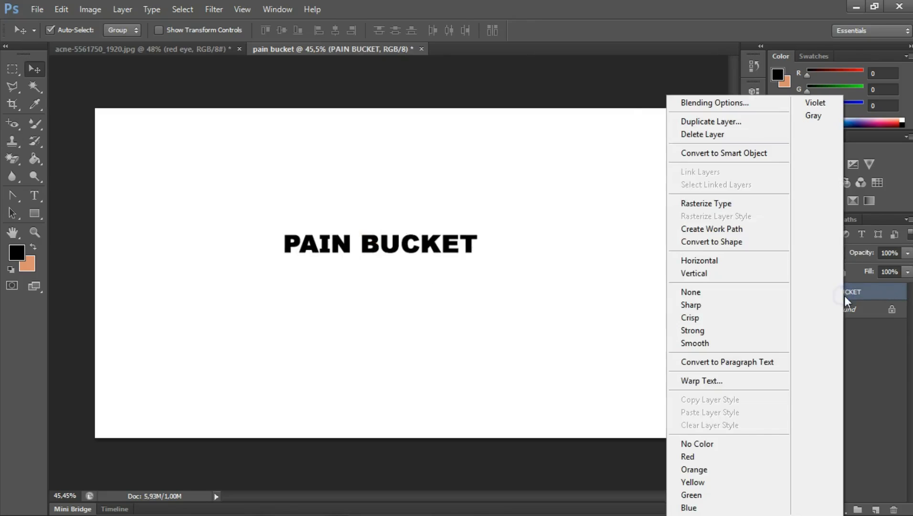
{"action": "left_click", "coordinate": [706, 203]}
{"action": "left_click", "coordinate": [414, 245]}
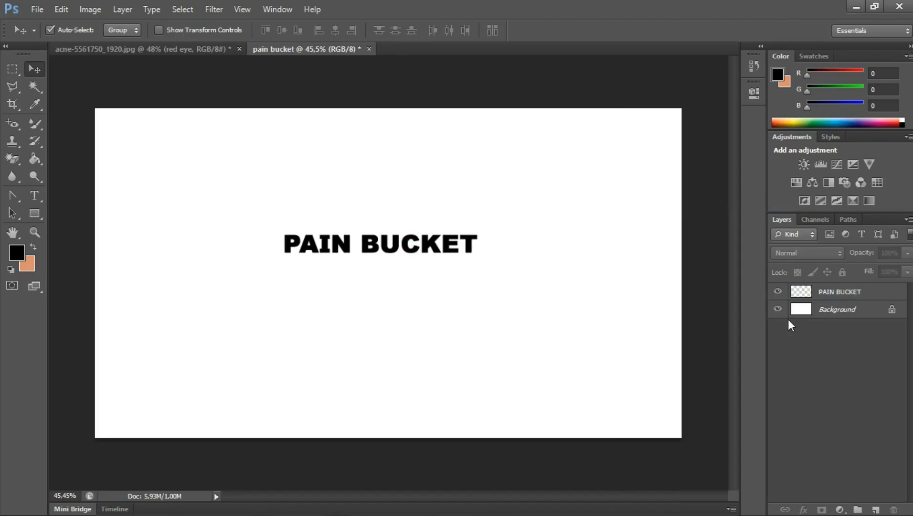
{"action": "left_click", "coordinate": [797, 292], "text": "ctrl"}
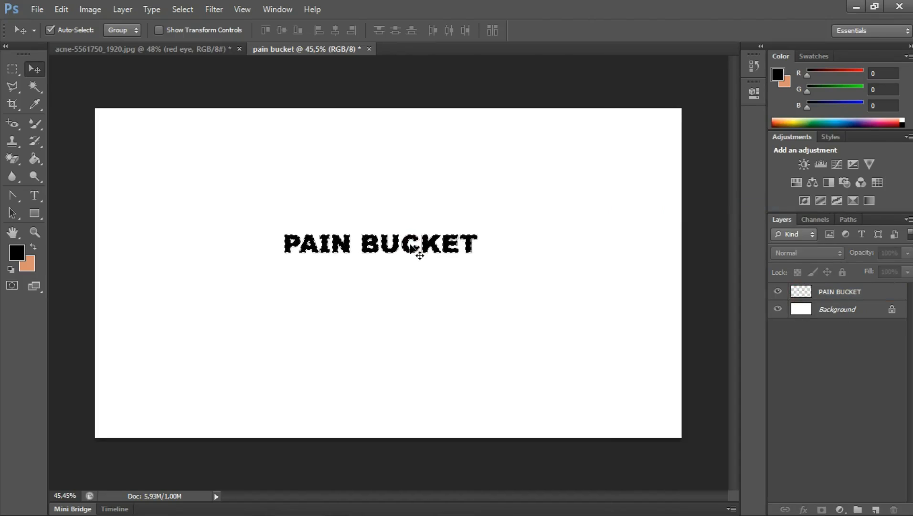
- Prepare the Paint Bucket on the PAIN BUCKET layer with the foreground color set to orange ff5803
{"action": "left_click", "coordinate": [30, 158]}
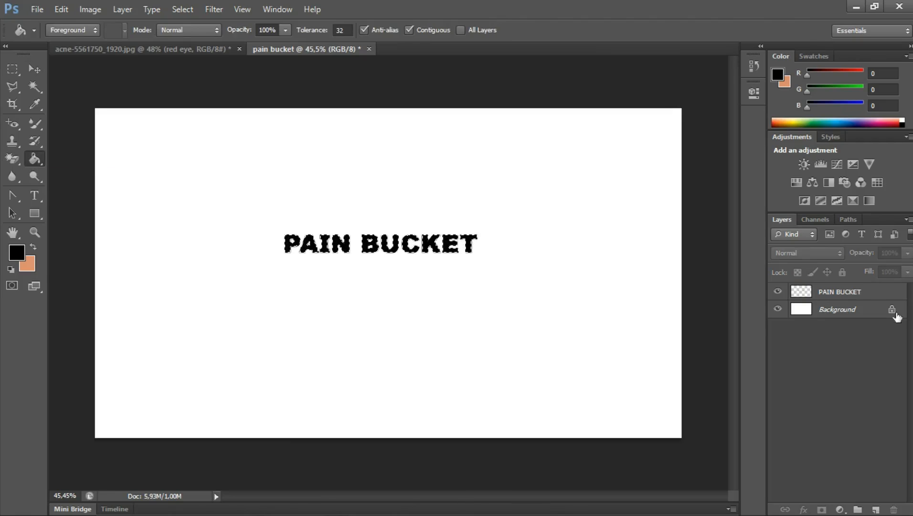
{"action": "left_click", "coordinate": [855, 295]}
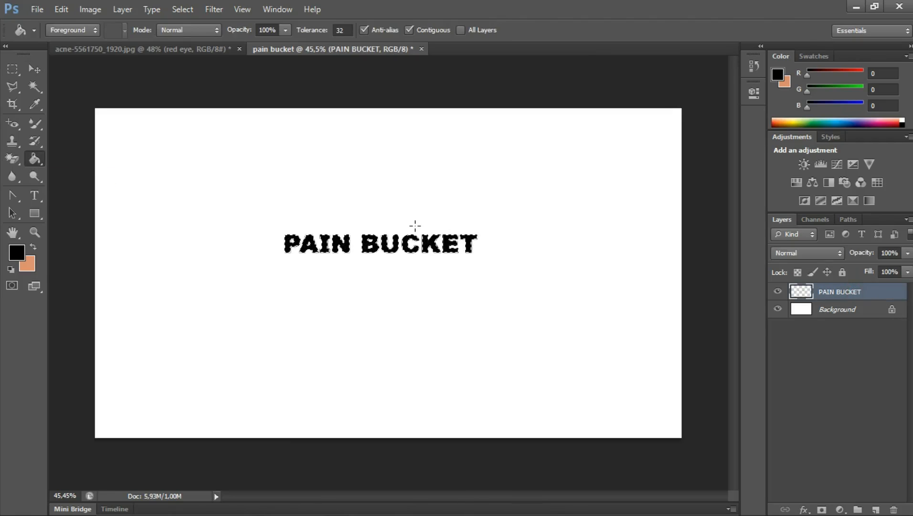
{"action": "left_click", "coordinate": [17, 249]}
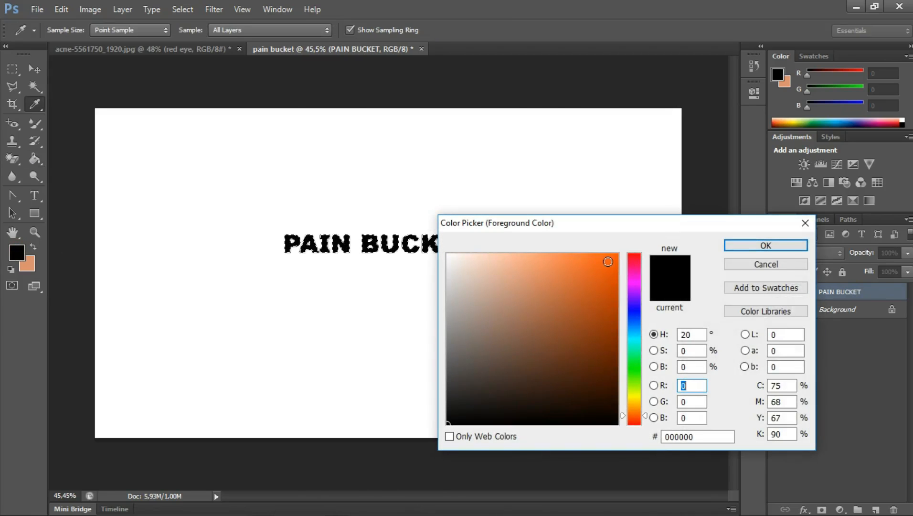
{"action": "left_click_drag", "start_coordinate": [611, 259], "coordinate": [617, 253]}
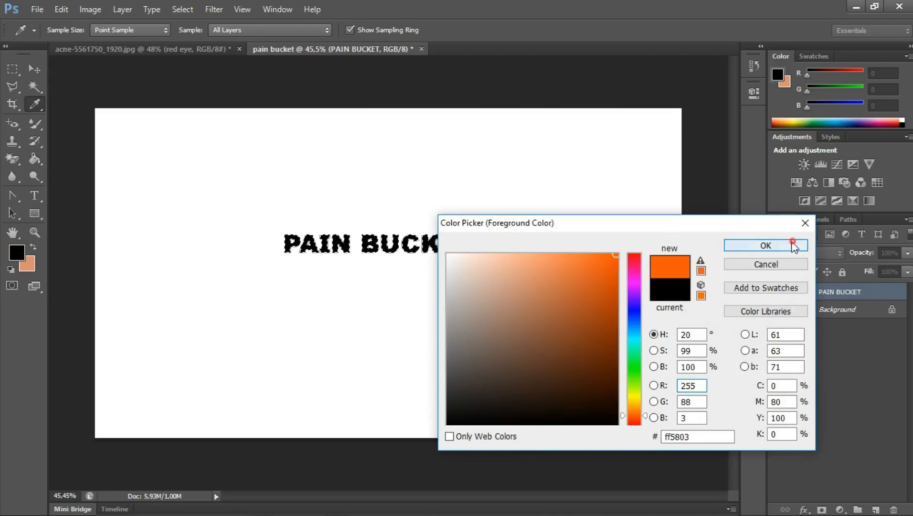
{"action": "left_click", "coordinate": [796, 245]}
{"action": "scroll", "coordinate": [289, 245], "scroll_direction": "up", "scroll_amount": 3}
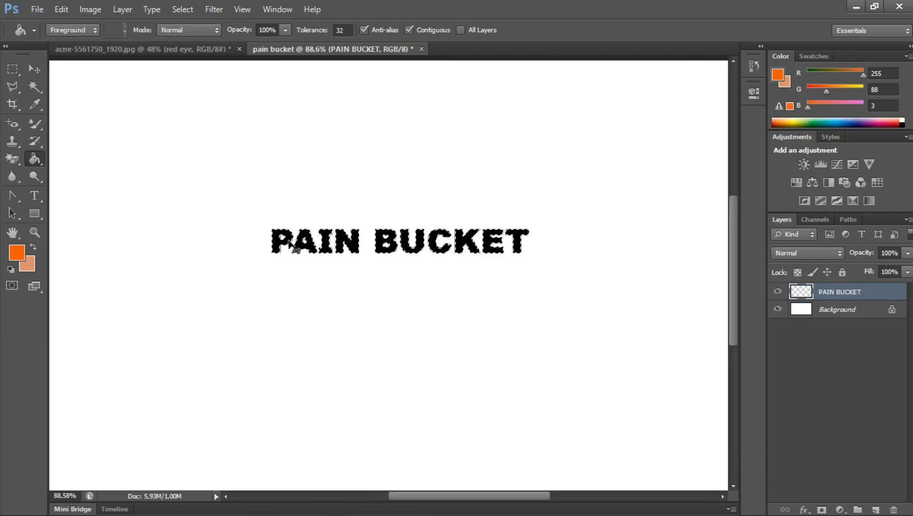
- Fill the letter P of PAIN with the current orange and the letter A with pinkish red ff0350
{"action": "left_click_drag", "start_coordinate": [391, 257], "coordinate": [358, 234]}
{"action": "scroll", "coordinate": [212, 249], "scroll_direction": "up", "scroll_amount": 2}
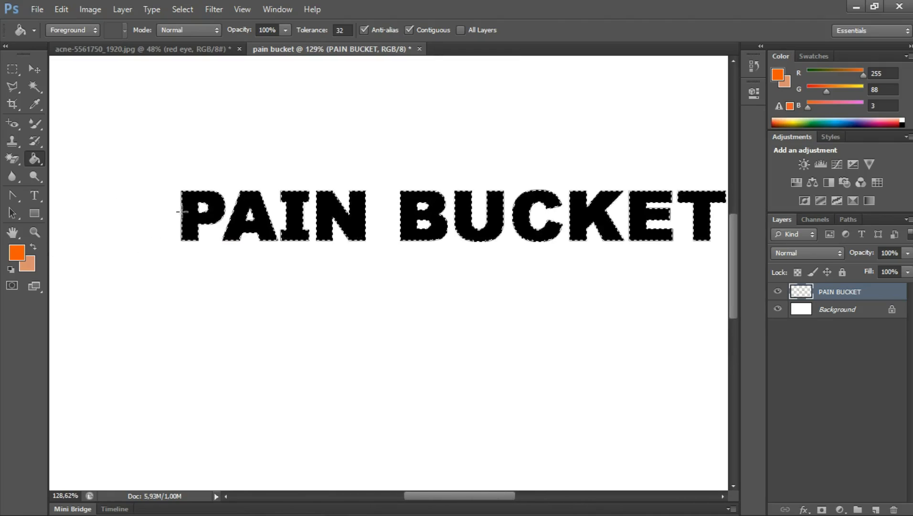
{"action": "left_click", "coordinate": [182, 211]}
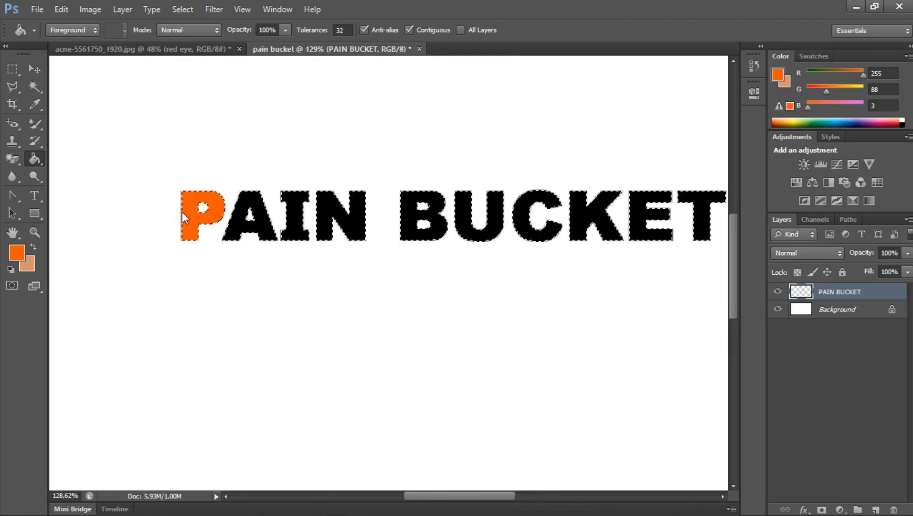
{"action": "left_click", "coordinate": [19, 258]}
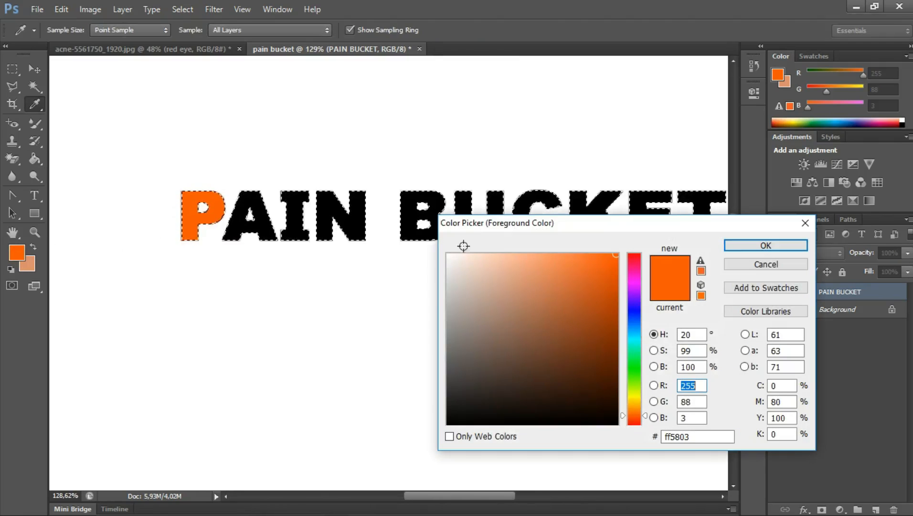
{"action": "left_click", "coordinate": [634, 263]}
{"action": "left_click", "coordinate": [731, 246]}
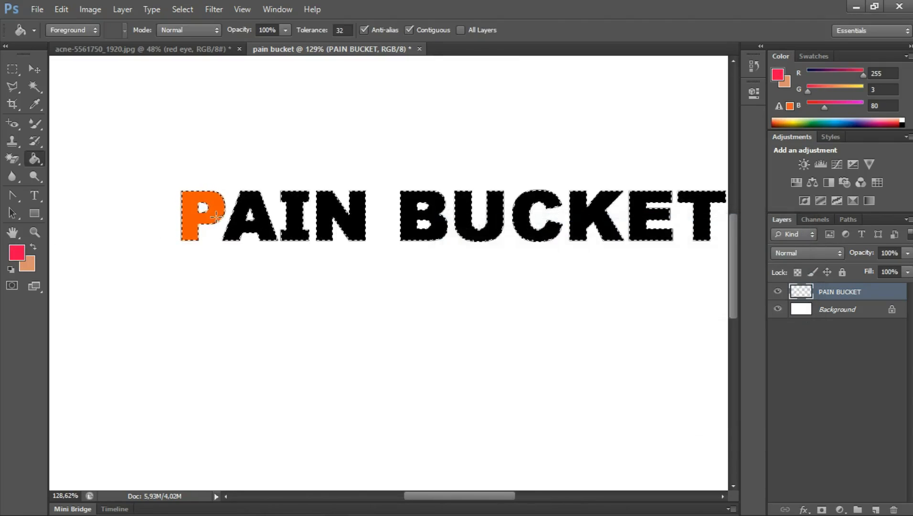
{"action": "left_click", "coordinate": [260, 220]}
- Fill the letter I of PAIN with blue 0321ff and the letter N with red ff0303
{"action": "left_click", "coordinate": [17, 258]}
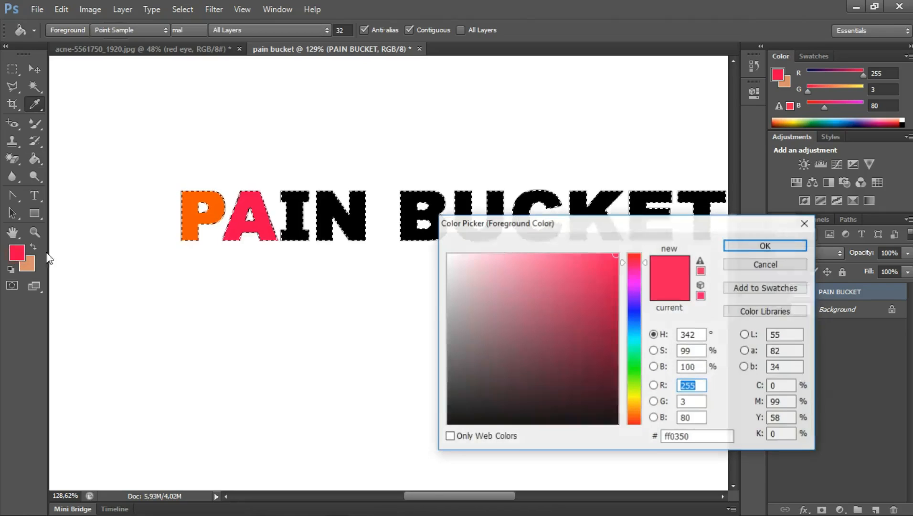
{"action": "left_click", "coordinate": [636, 314]}
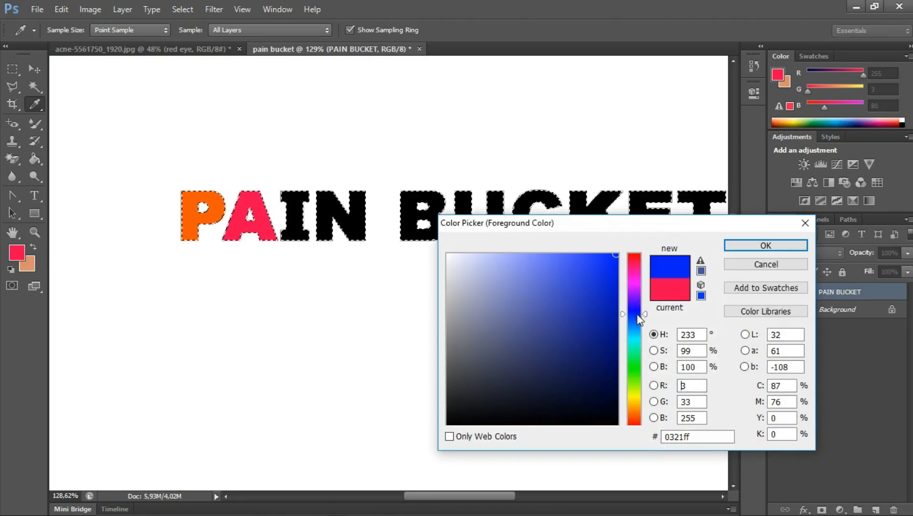
{"action": "left_click", "coordinate": [766, 245]}
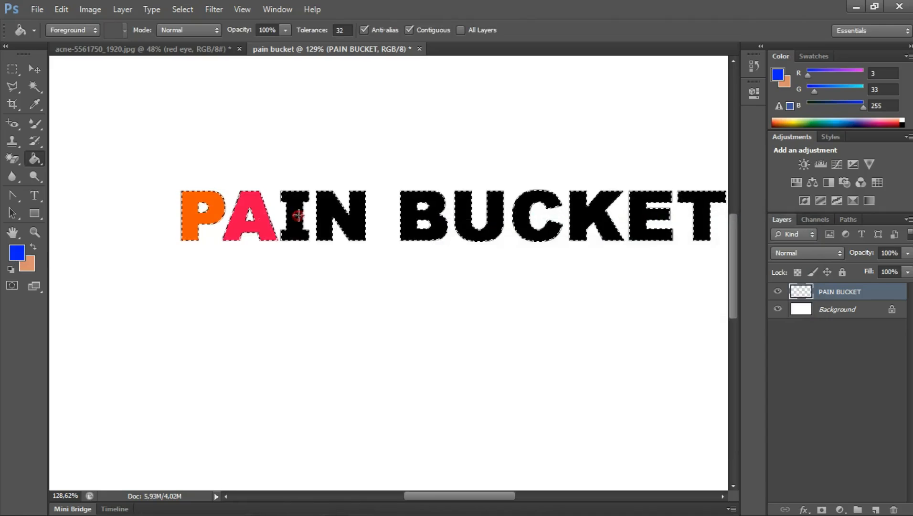
{"action": "left_click", "coordinate": [298, 205]}
{"action": "left_click", "coordinate": [17, 252]}
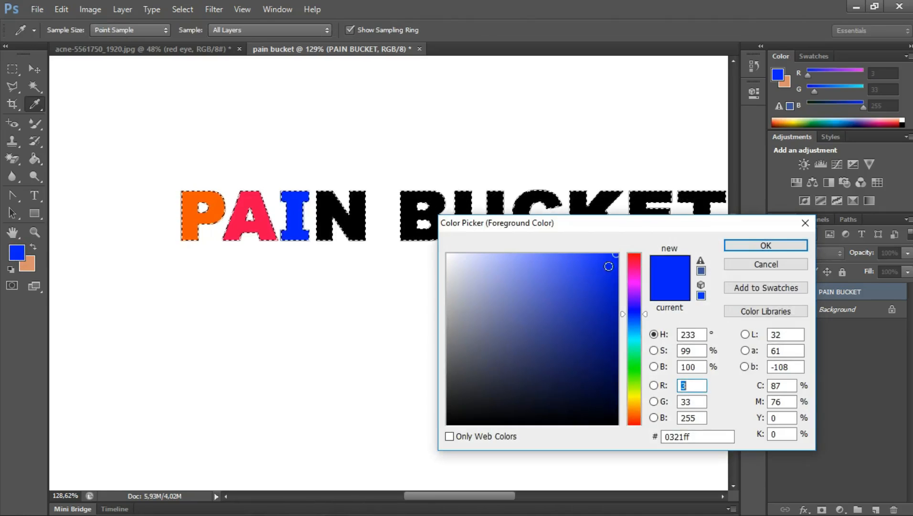
{"action": "left_click", "coordinate": [633, 256]}
{"action": "left_click", "coordinate": [766, 246]}
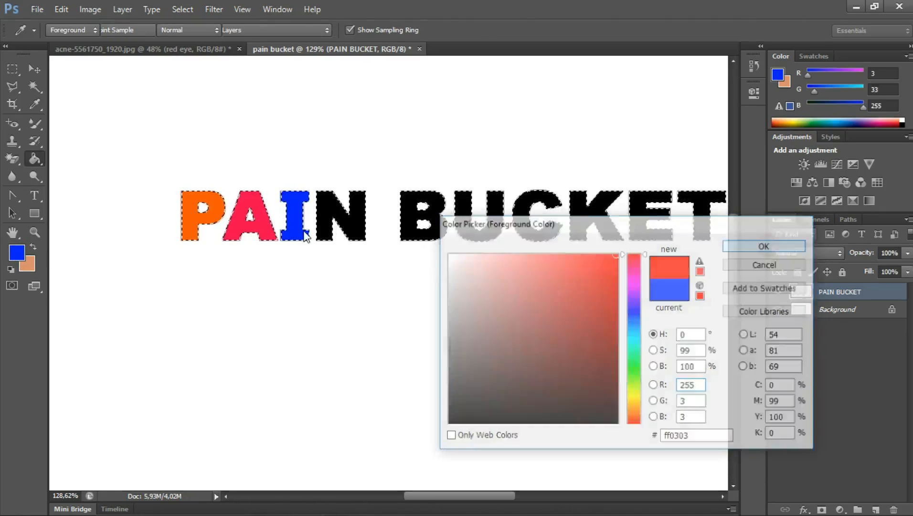
{"action": "left_click", "coordinate": [323, 218]}
- Set the foreground color to turquoise 03ffaf and fill the letter B of BUCKET with it
{"action": "left_click", "coordinate": [17, 252]}
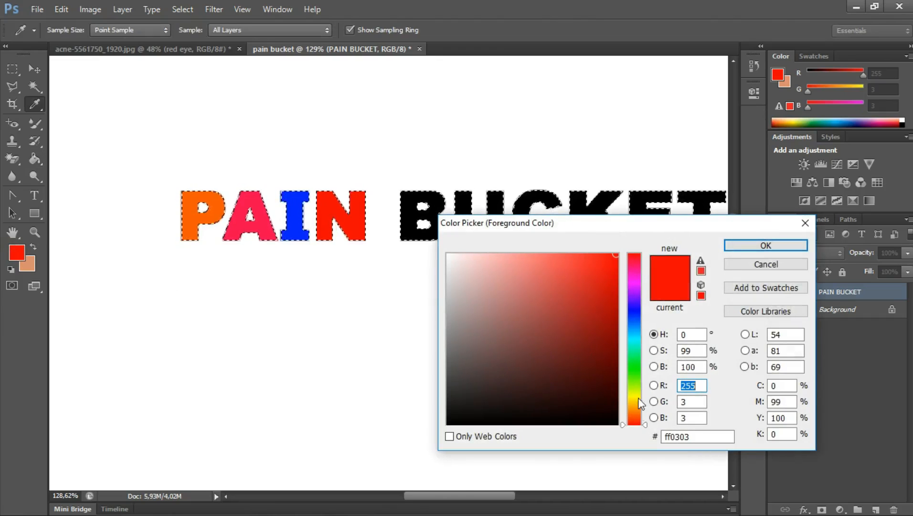
{"action": "left_click", "coordinate": [631, 348]}
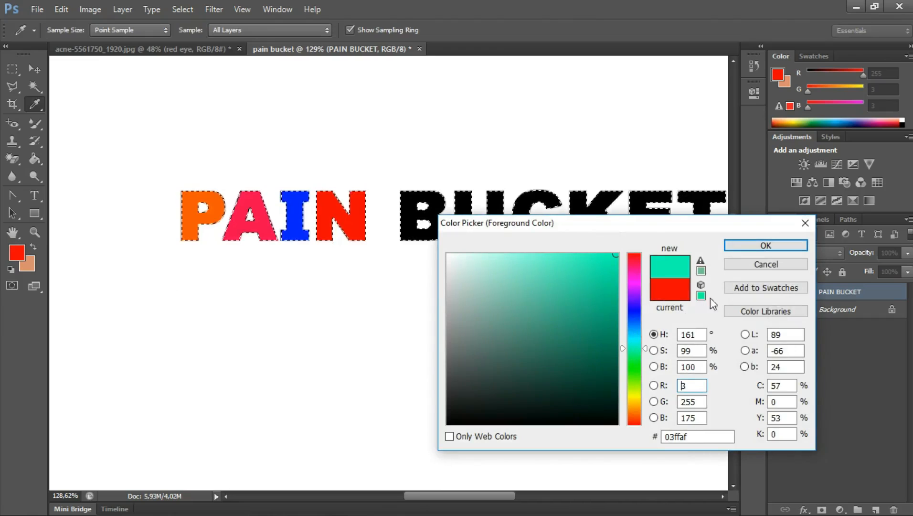
{"action": "left_click", "coordinate": [763, 246]}
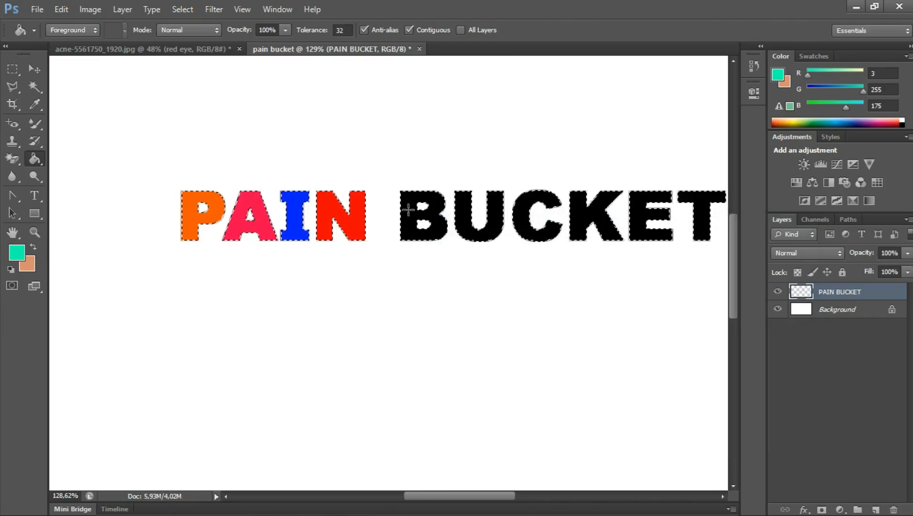
{"action": "left_click", "coordinate": [410, 216]}
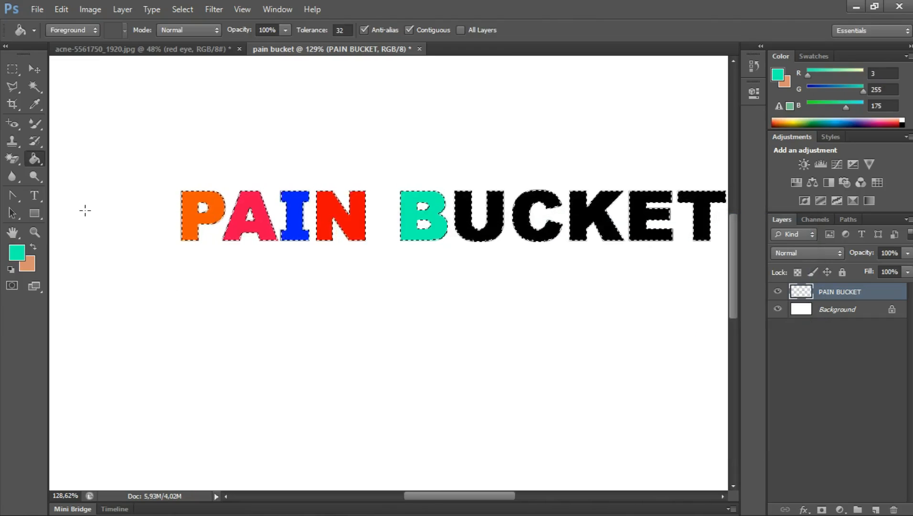
- Sample the orange from the letter P with the Eyedropper and fill the letter U with the Paint Bucket
{"action": "key", "text": "i"}
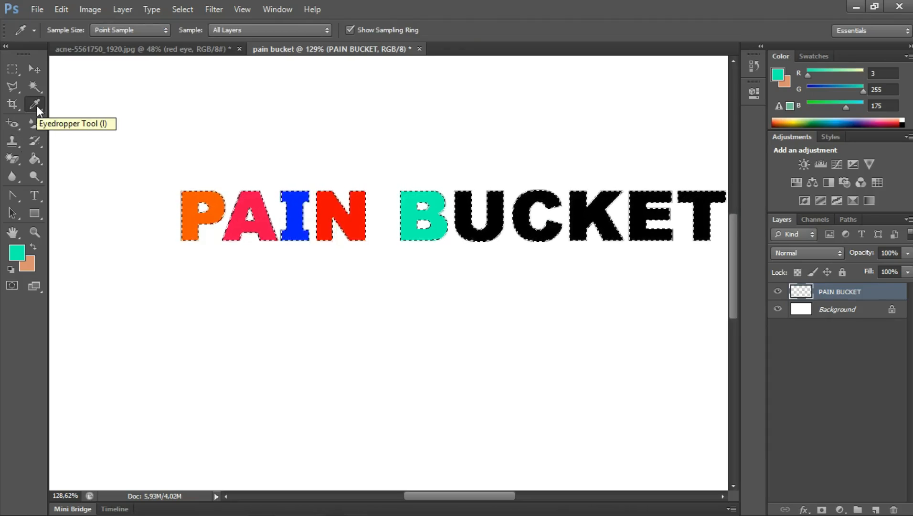
{"action": "left_click", "coordinate": [217, 203]}
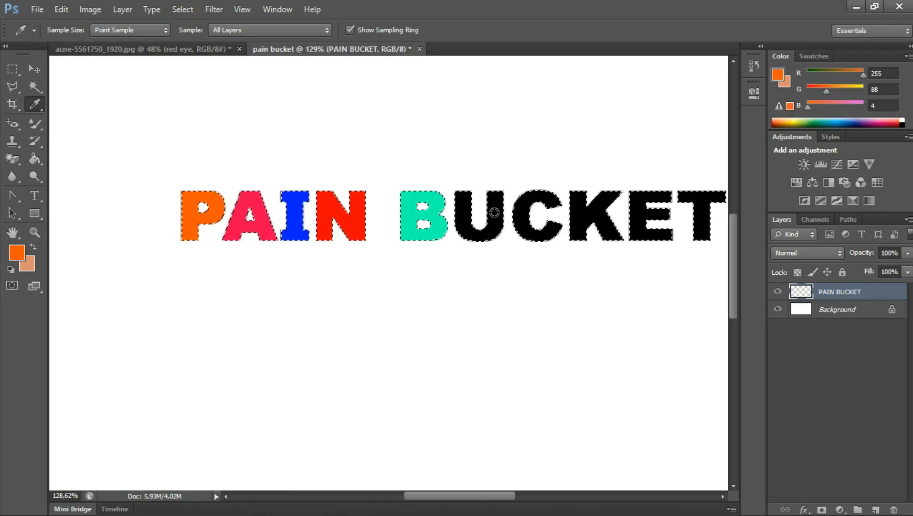
{"action": "key", "text": "g"}
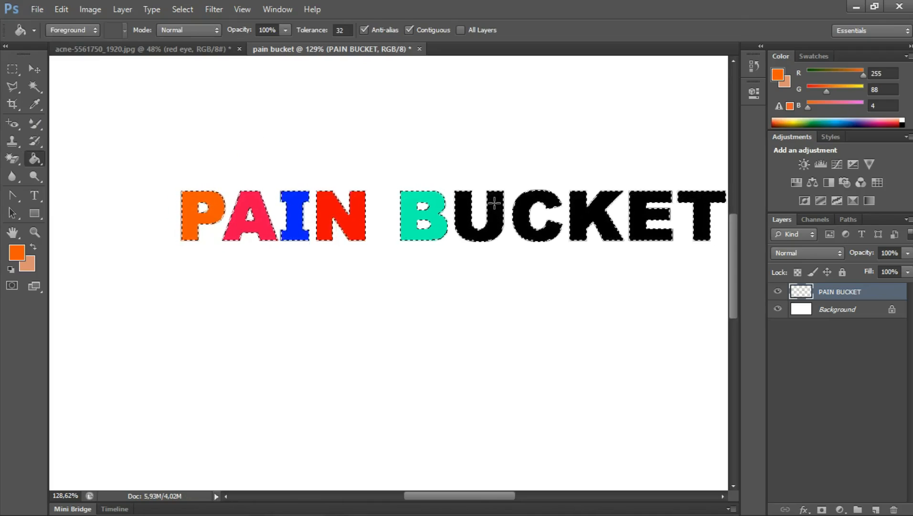
{"action": "left_click", "coordinate": [495, 204]}
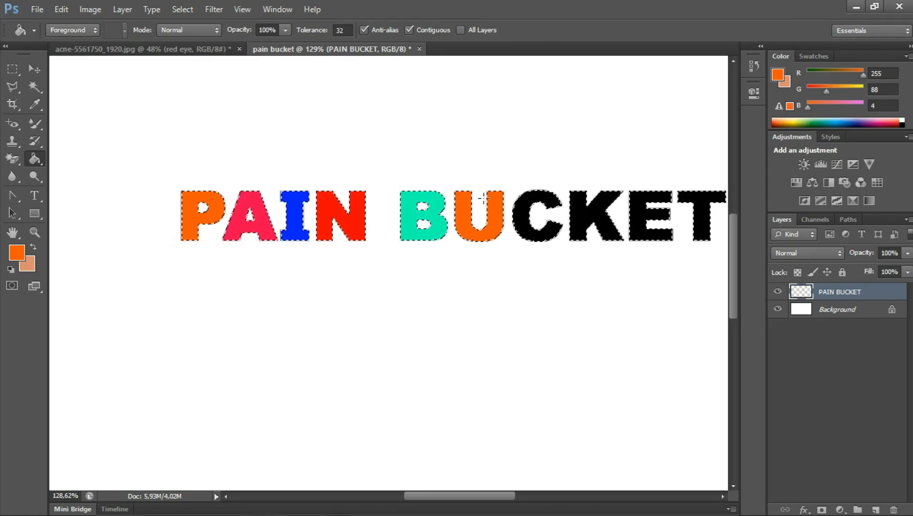
- Sample the pinkish red from the letter A and fill the letter C of BUCKET with it
{"action": "key", "text": "i"}
{"action": "left_click", "coordinate": [259, 229]}
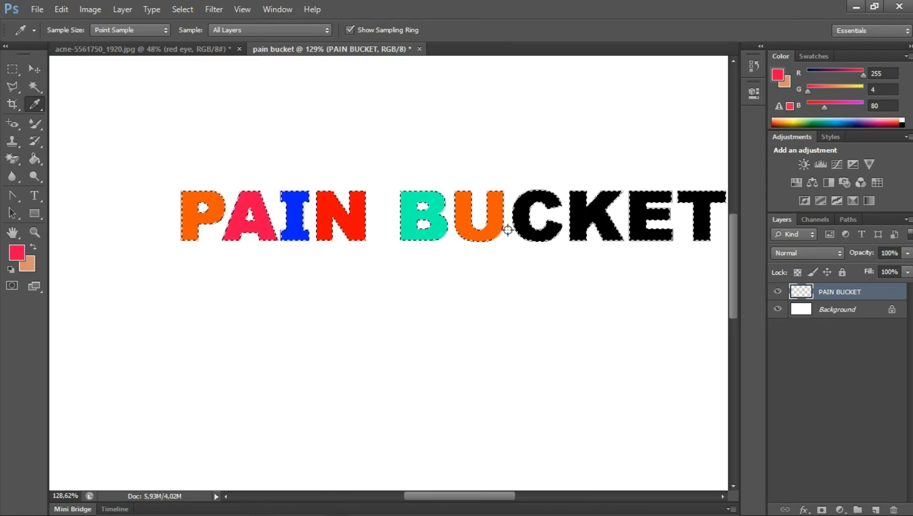
{"action": "key", "text": "v"}
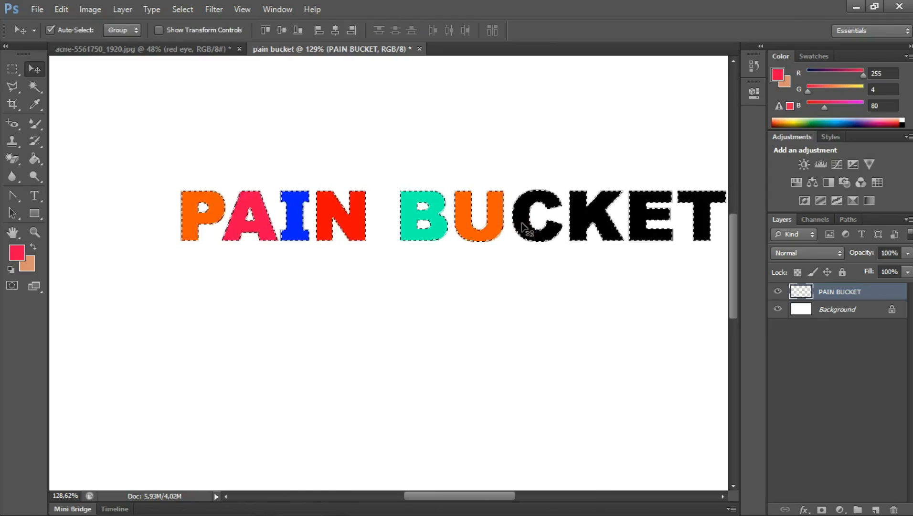
{"action": "key", "text": "g"}
{"action": "left_click", "coordinate": [518, 219]}
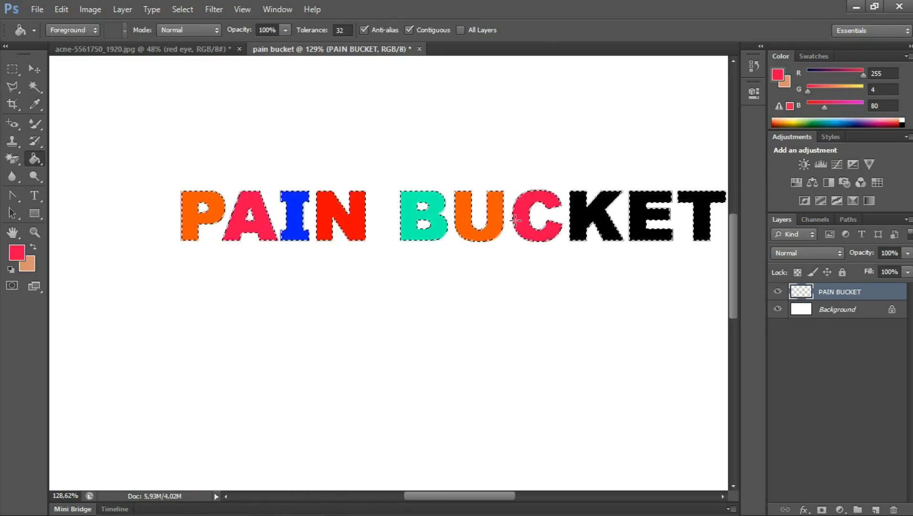
- Fill the letter K with blue sampled from the I, and the letter E with red sampled from the N
{"action": "key", "text": "i"}
{"action": "left_click", "coordinate": [300, 211]}
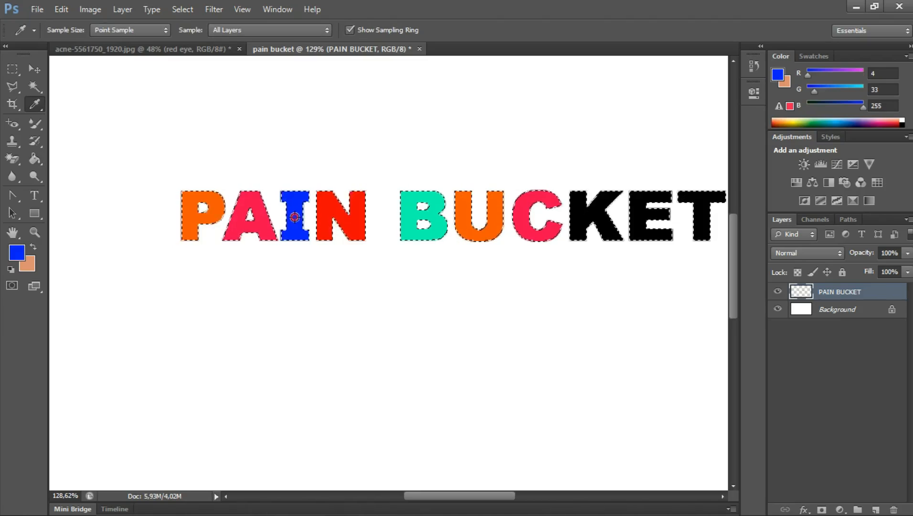
{"action": "key", "text": "g"}
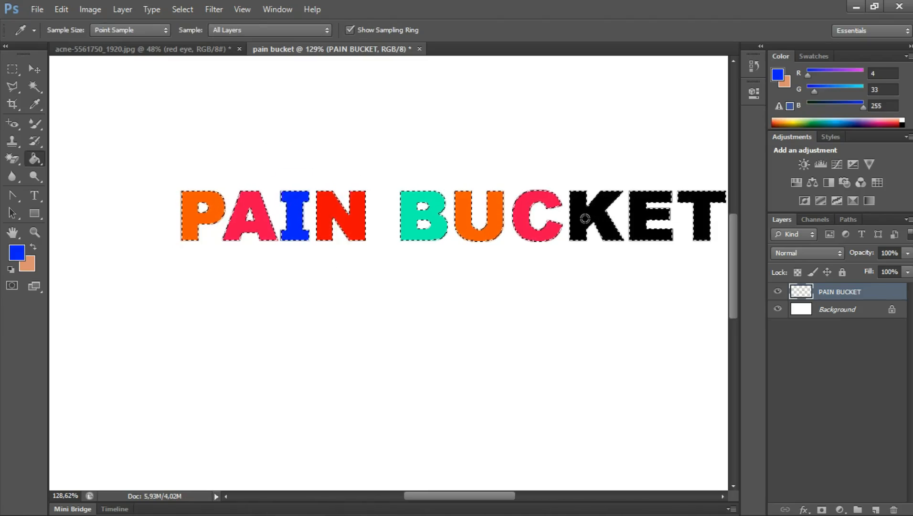
{"action": "left_click", "coordinate": [589, 222]}
{"action": "key", "text": "i"}
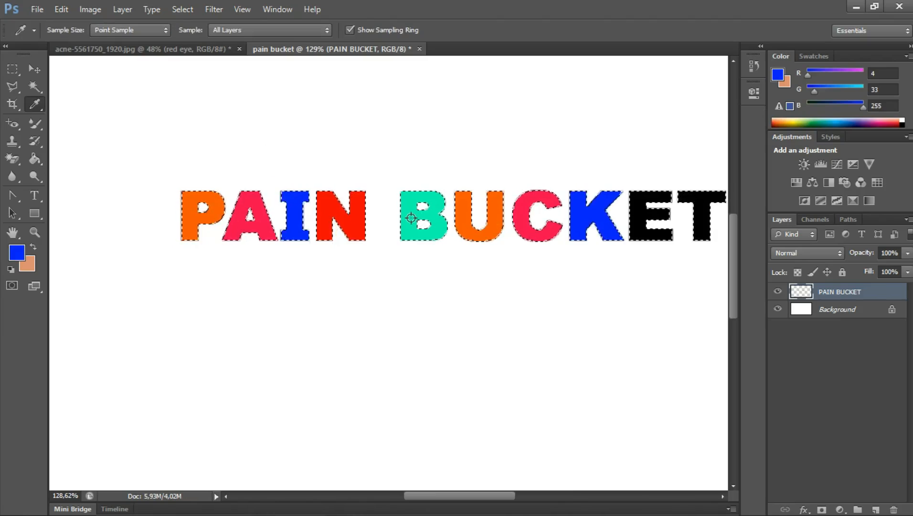
{"action": "left_click", "coordinate": [375, 222]}
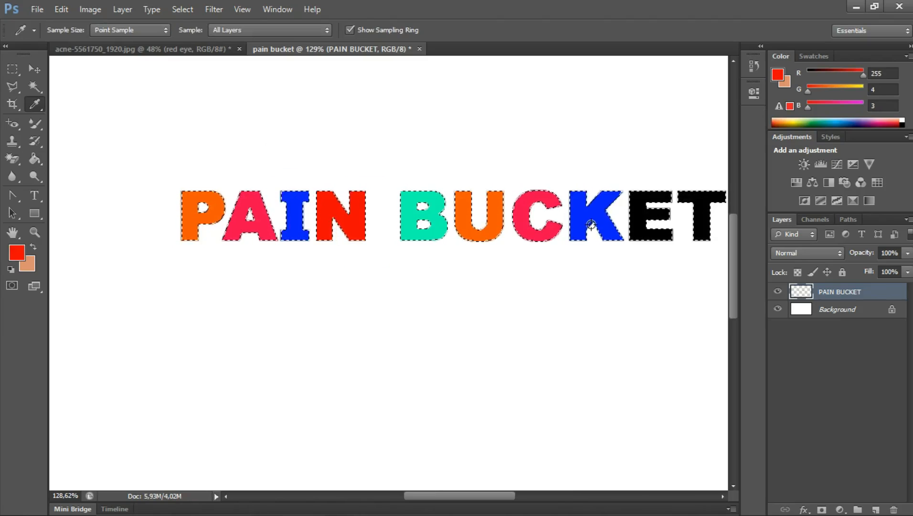
{"action": "key", "text": "g"}
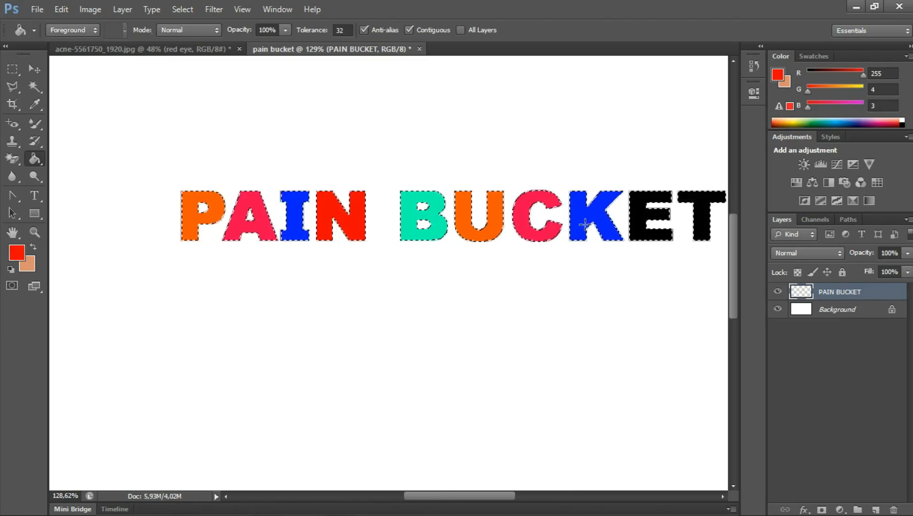
{"action": "left_click", "coordinate": [639, 223]}
- Set the foreground color to lime green (R 145, G 255, B 3) and fill the final letter T
{"action": "left_click", "coordinate": [16, 252]}
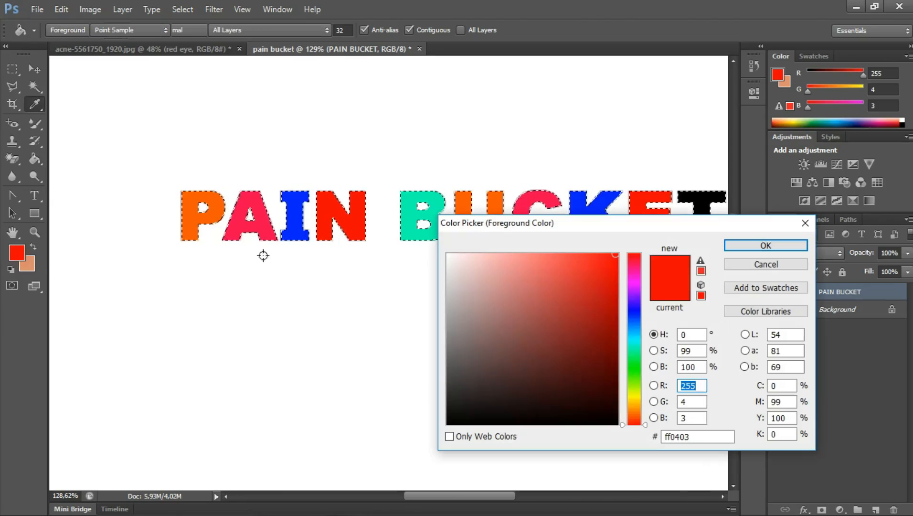
{"action": "left_click", "coordinate": [636, 384]}
{"action": "left_click", "coordinate": [747, 244]}
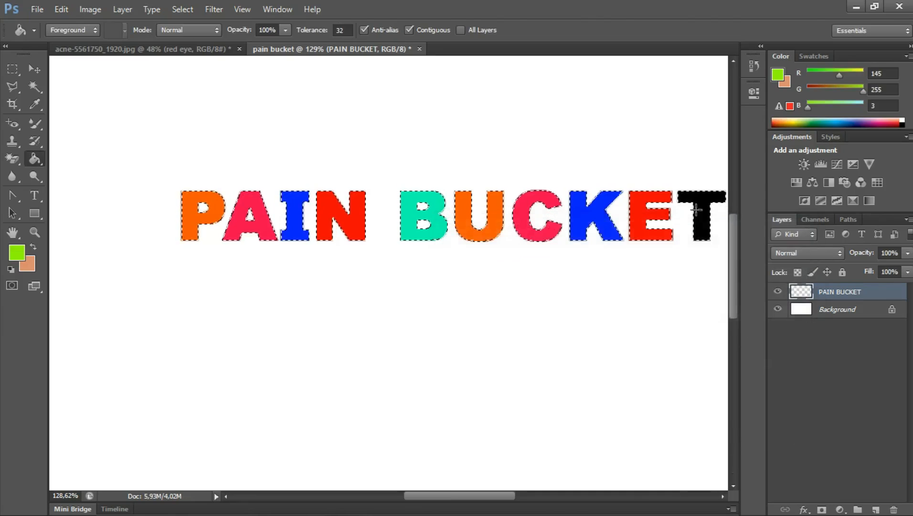
{"action": "left_click", "coordinate": [695, 215]}
- Switch to the Move tool and clear the selection around the PAIN BUCKET letters
{"action": "left_click", "coordinate": [35, 68]}
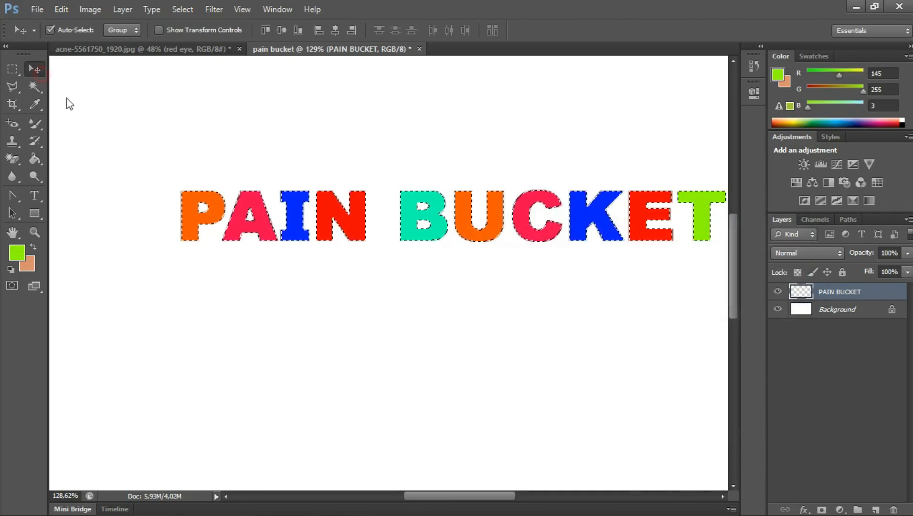
{"action": "key", "text": "ctrl+d"}
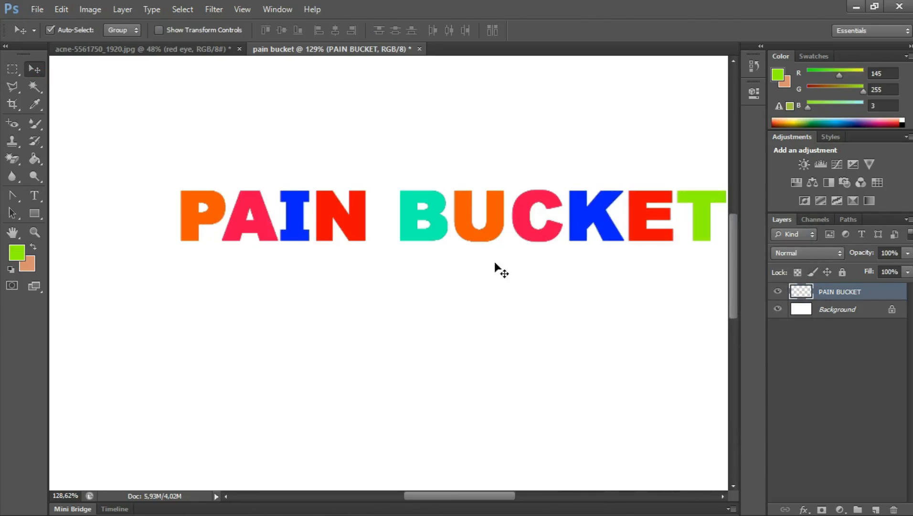
{"action": "left_click_drag", "start_coordinate": [532, 212], "coordinate": [468, 199]}
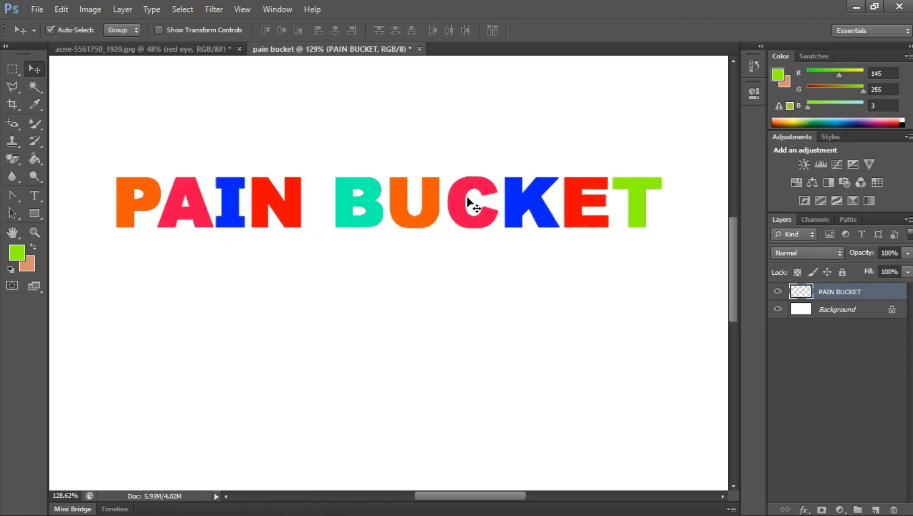